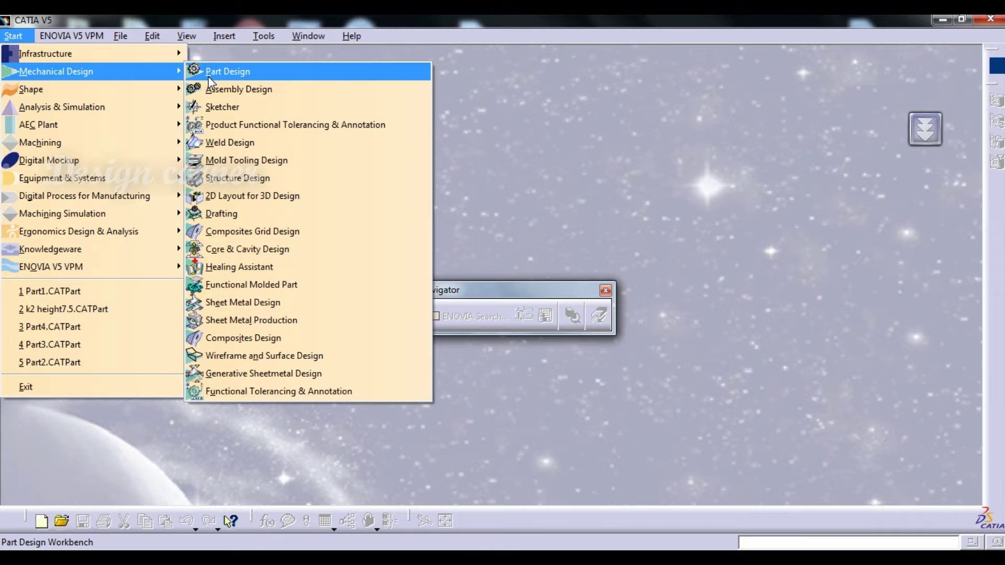
Create a new Part Design part named Part1 and open a sketch on the xy plane
left_click(209, 75)
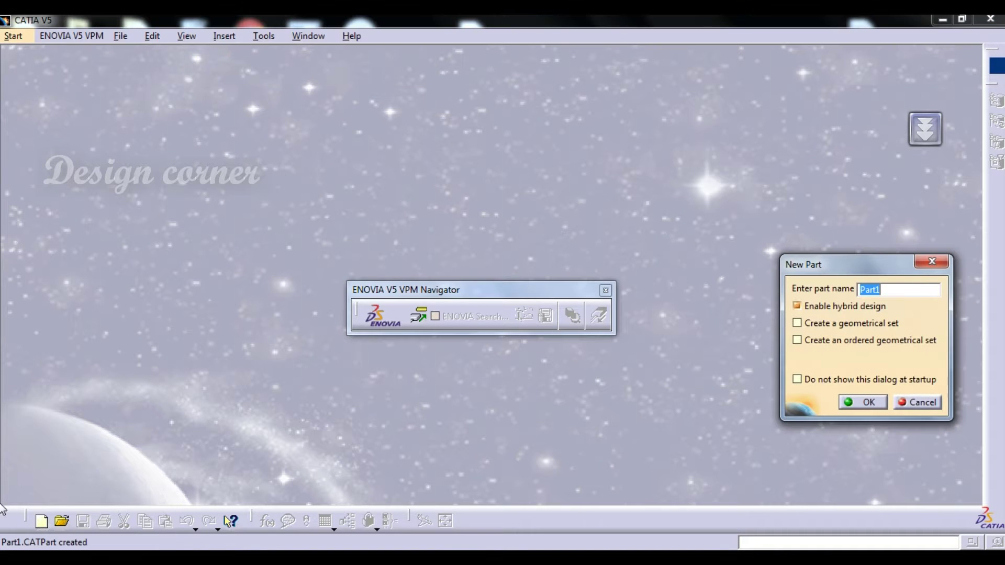
left_click(864, 402)
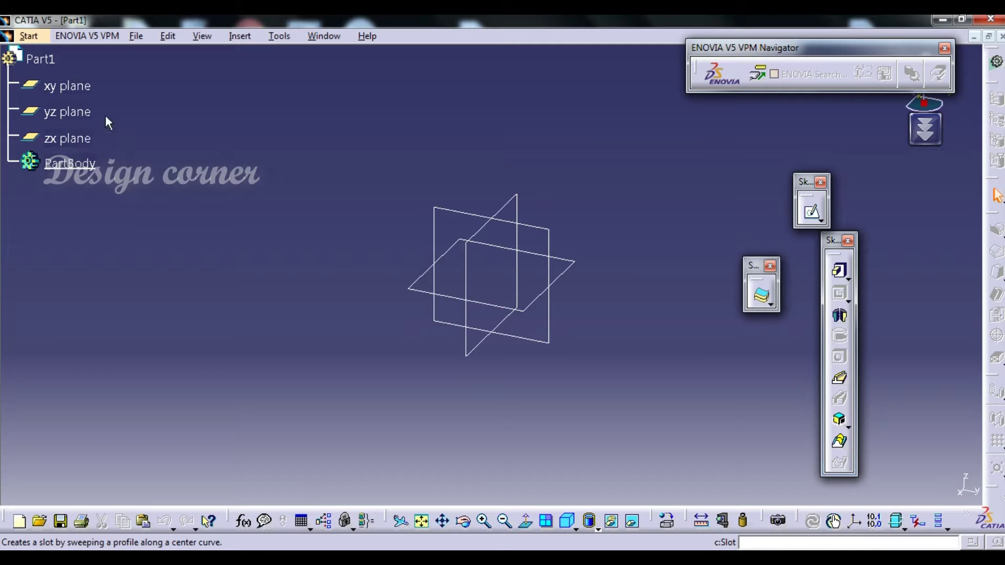
left_click(88, 96)
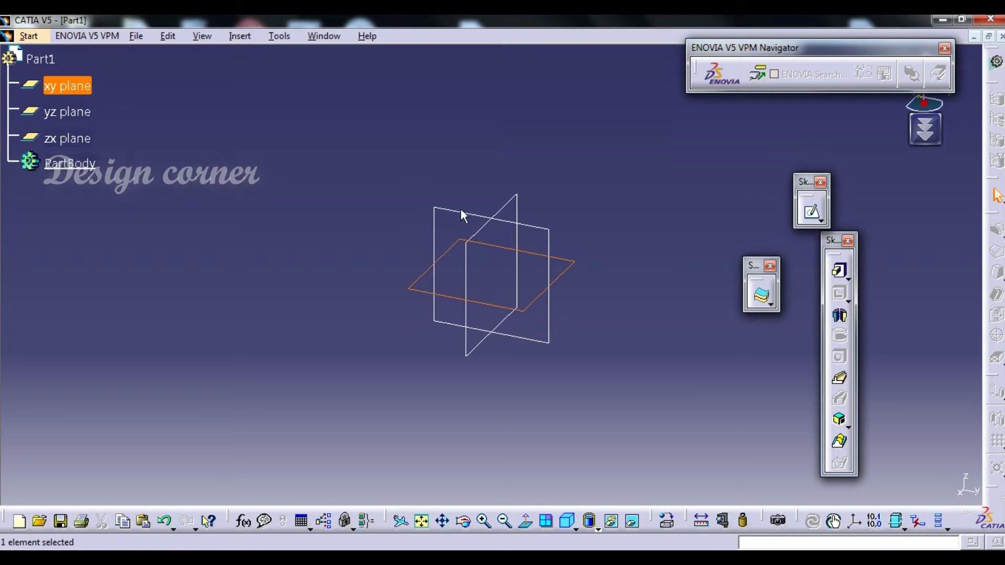
left_click(810, 214)
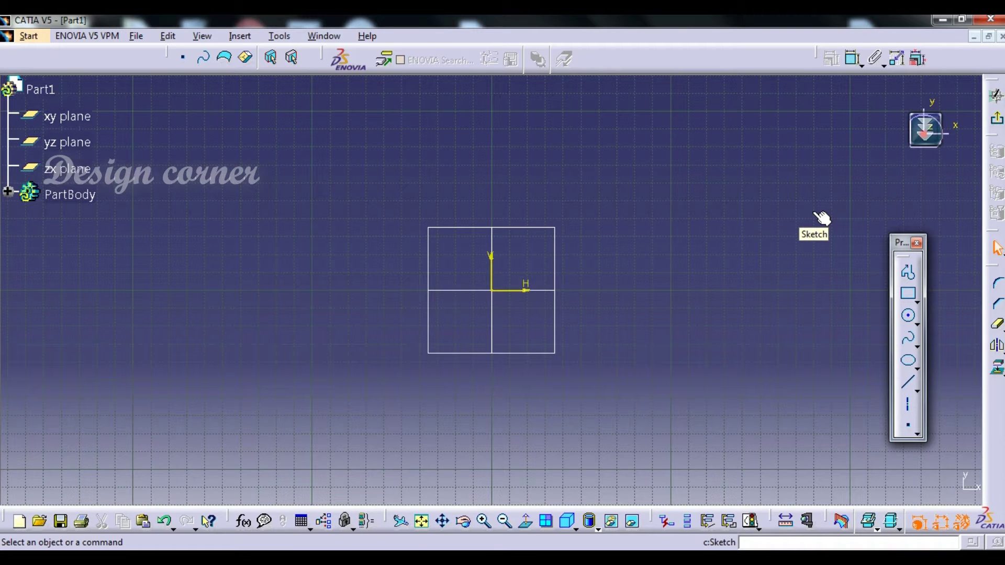
Sketch two concentric circles centred on the origin, about 126 mm and 80 mm in diameter
left_click(911, 318)
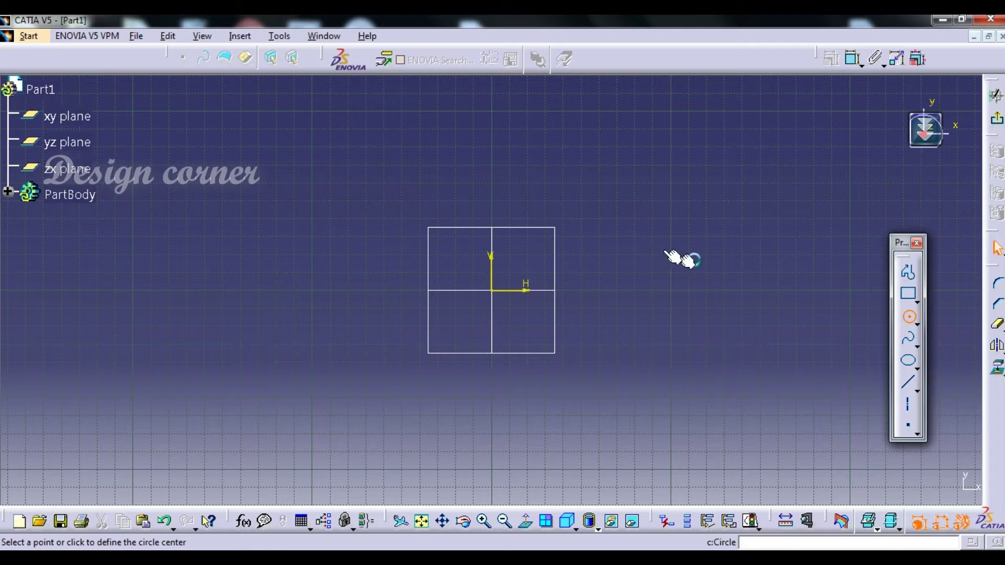
left_click(493, 290)
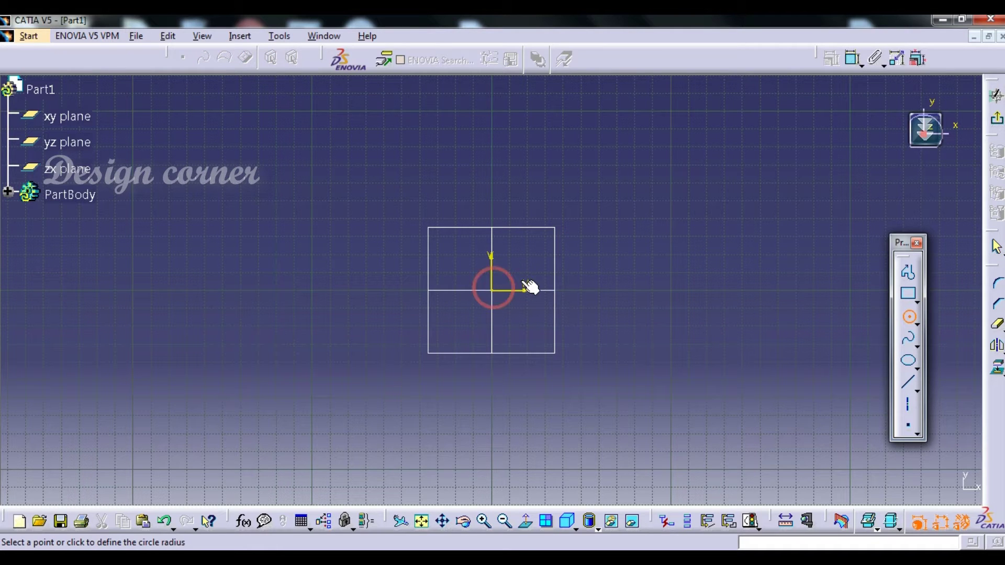
left_click(598, 259)
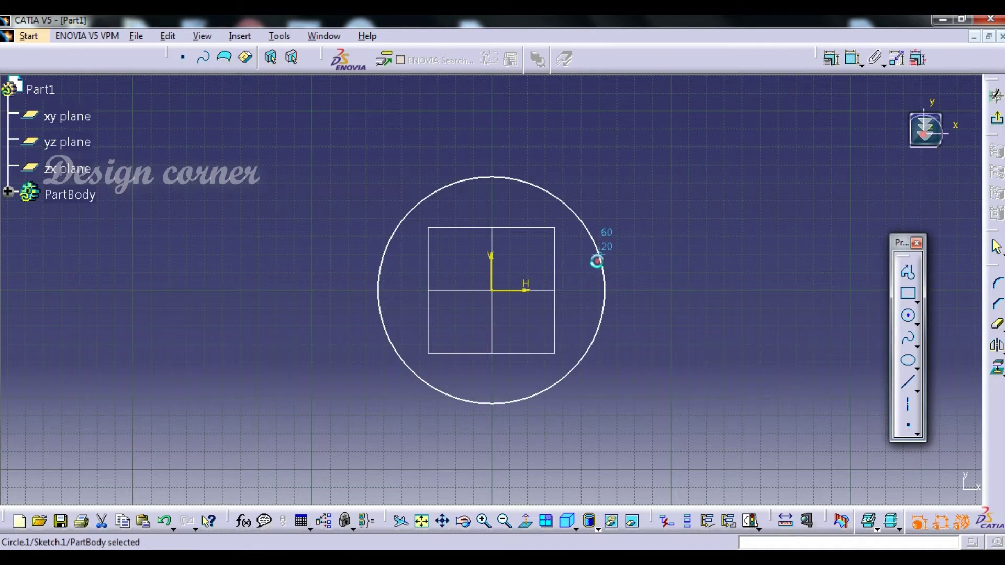
left_click(907, 316)
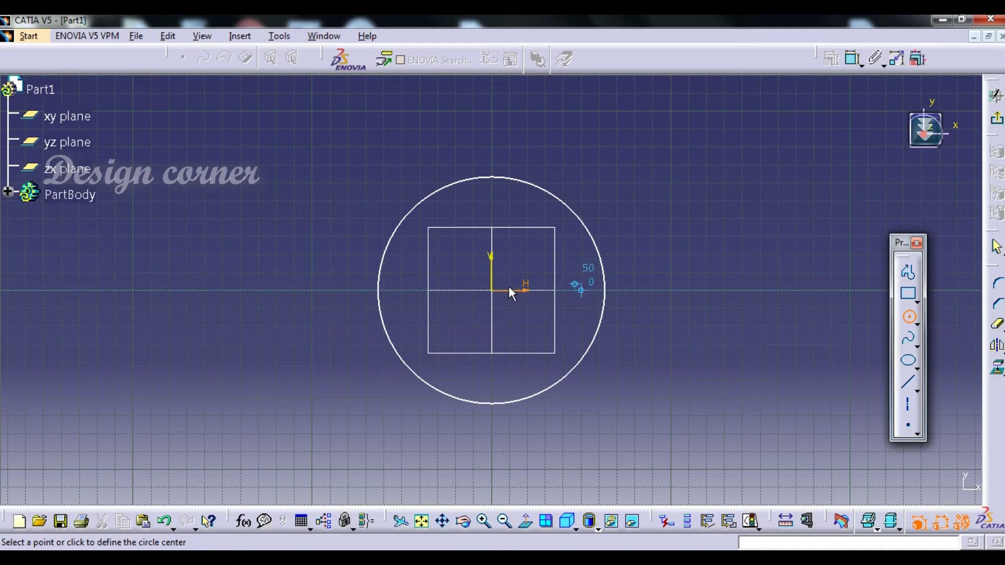
left_click(491, 290)
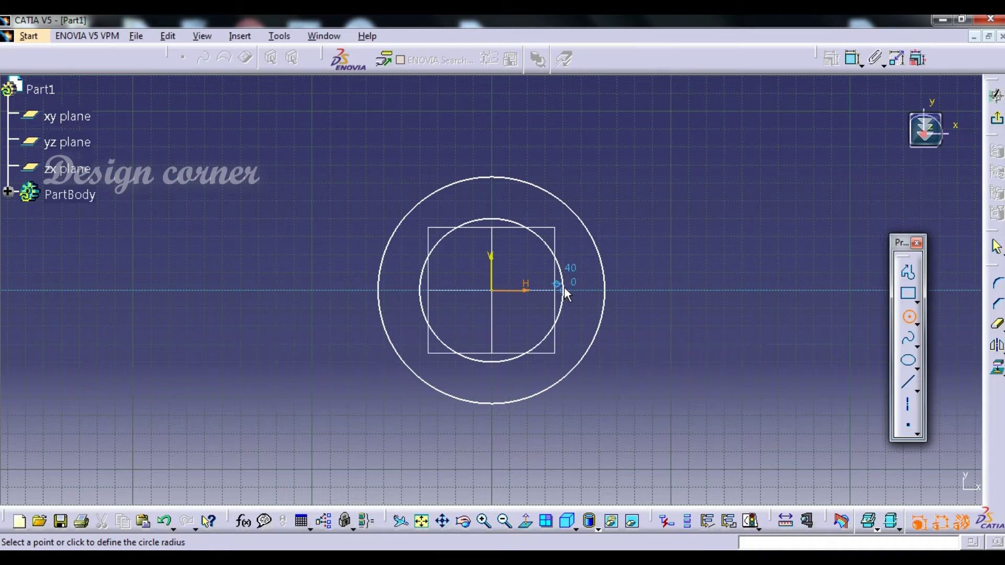
left_click(564, 287)
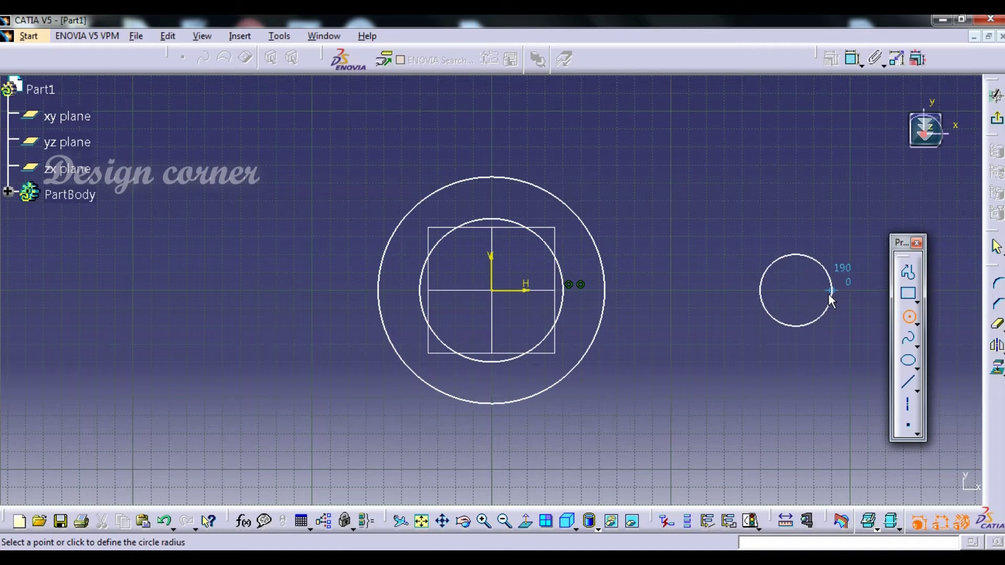
Sketch two concentric circles about 60 mm and 40 mm in diameter, centred on the horizontal axis about 170 mm right of the origin
left_click(847, 294)
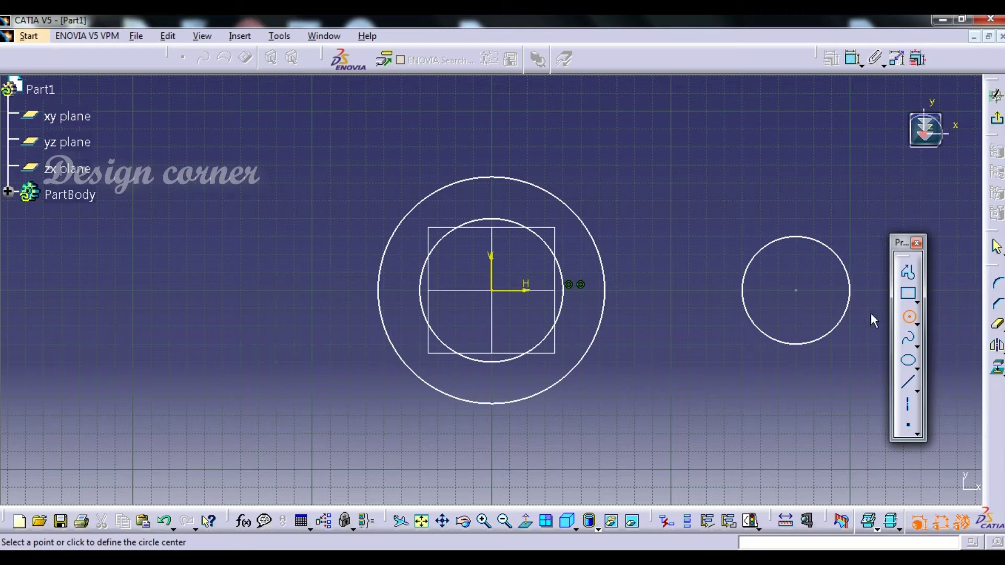
left_click(798, 289)
left_click(828, 292)
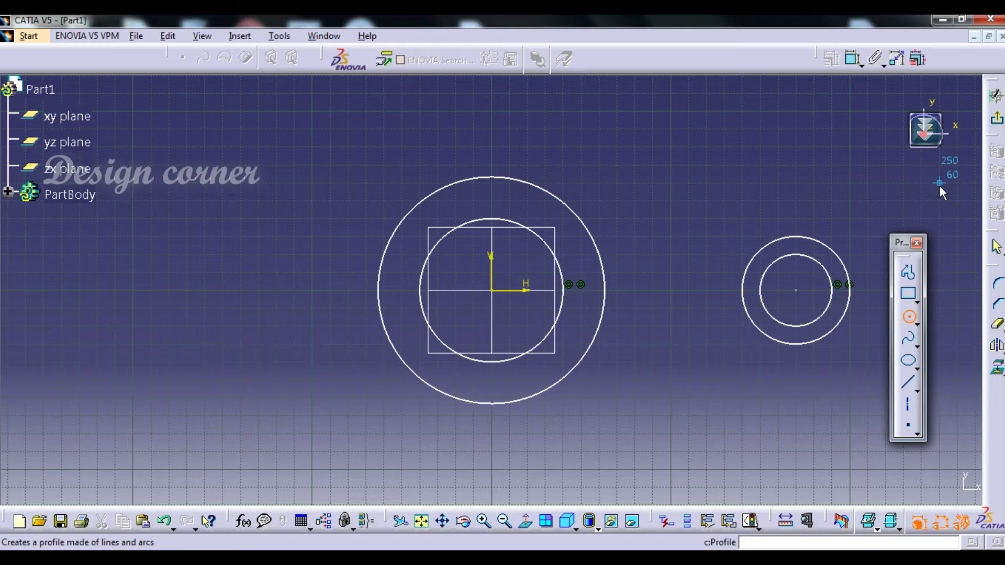
key("Escape")
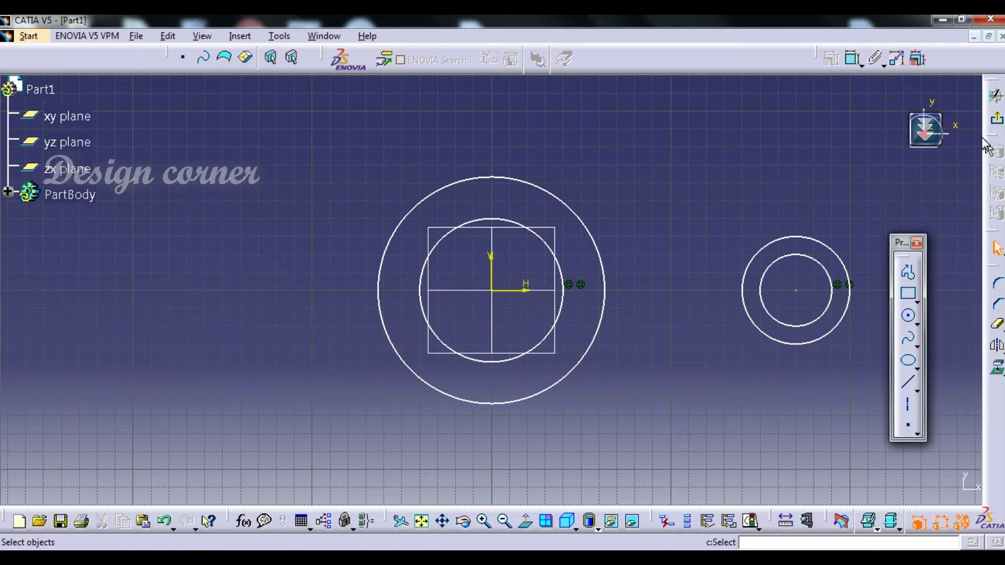
Constrain the inner circle of the right-hand pair to a diameter of 14 mm
left_click(852, 58)
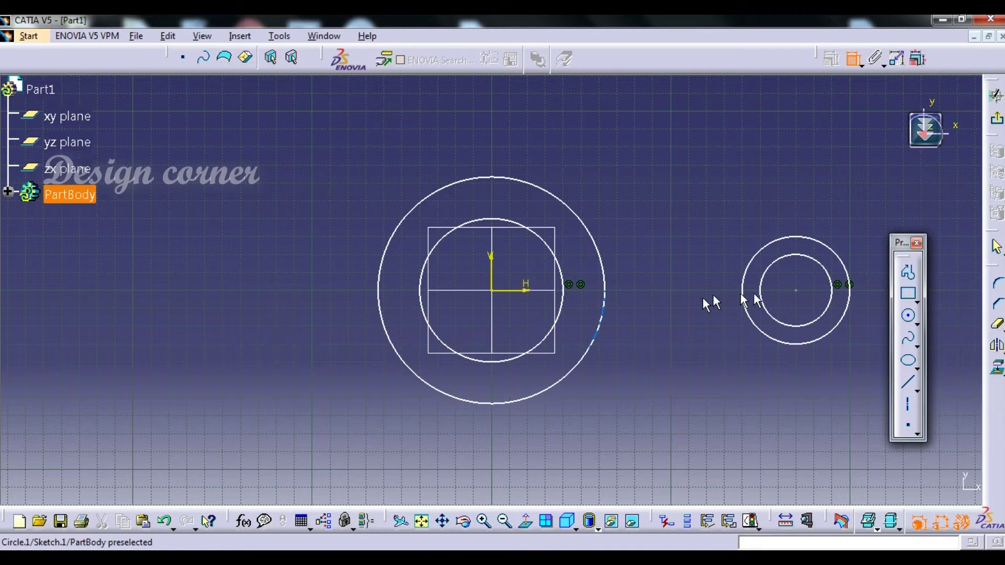
left_click(791, 256)
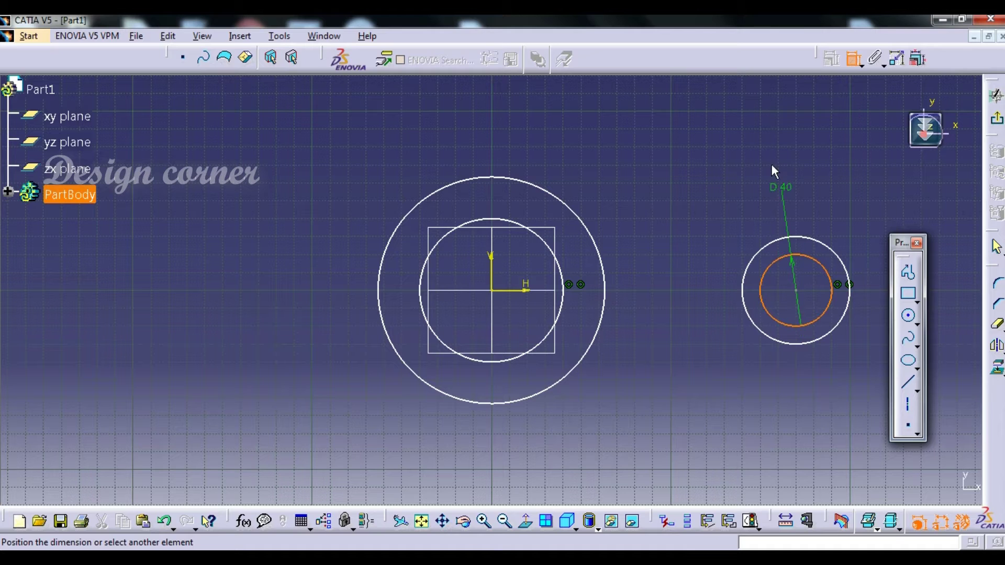
left_click(773, 172)
double_click(772, 166)
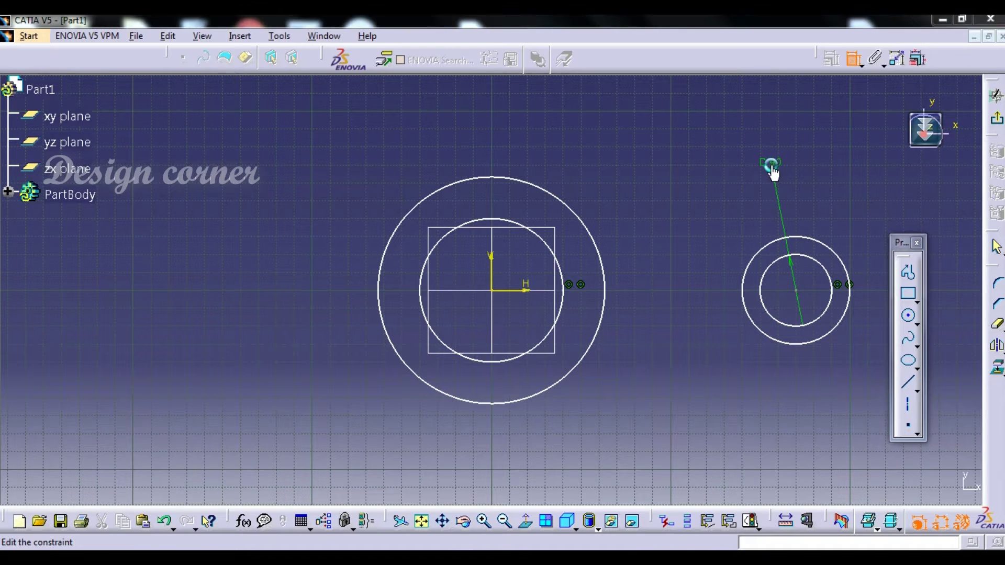
type("1")
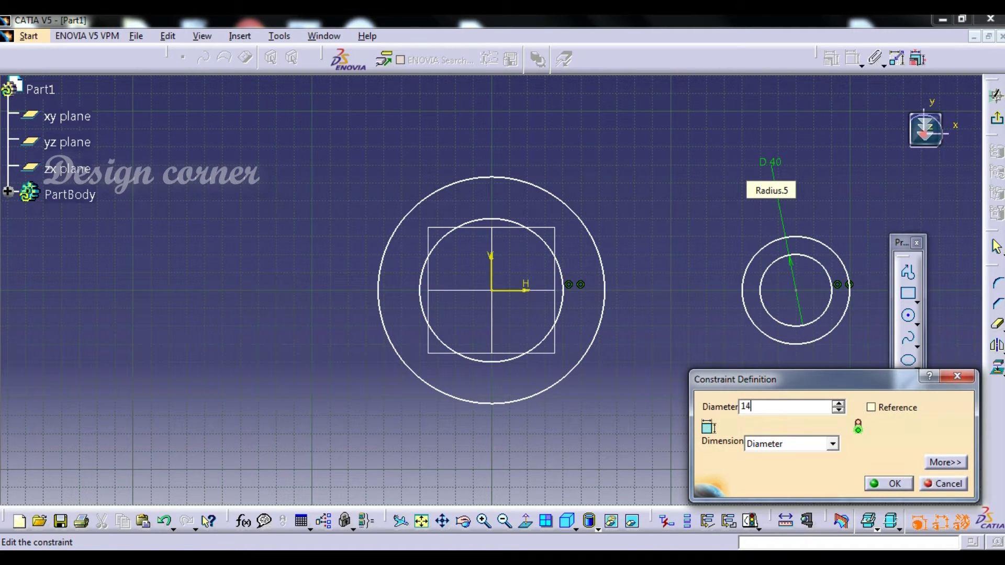
type("4")
key("Return")
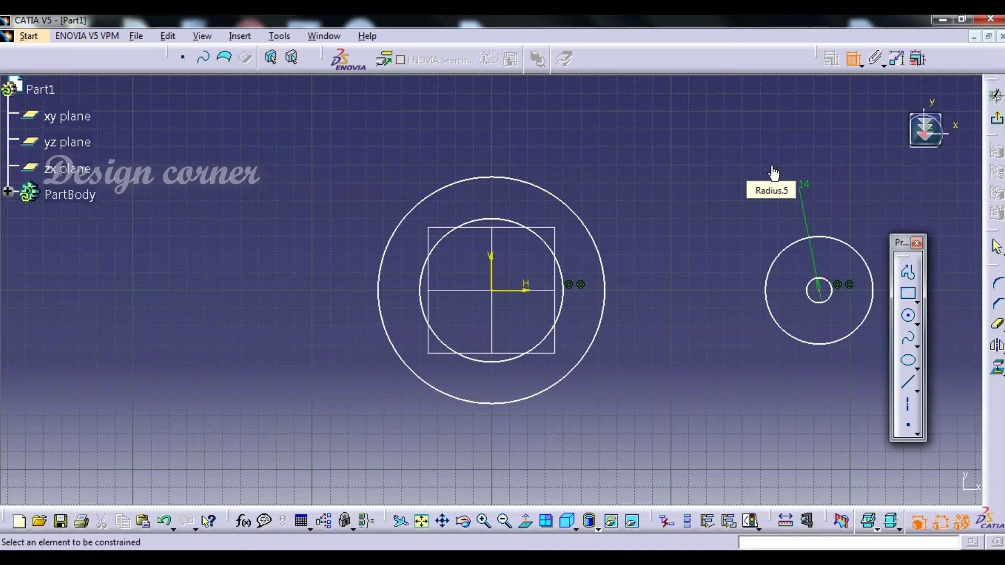
Constrain the outer circle of the right-hand pair to a diameter of 38 mm
left_click(836, 240)
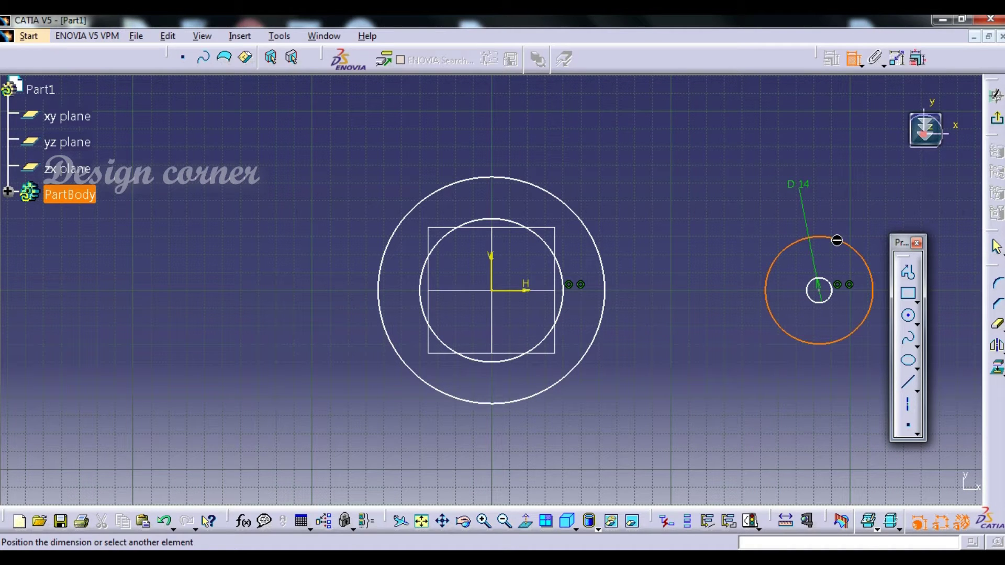
left_click(852, 209)
double_click(851, 207)
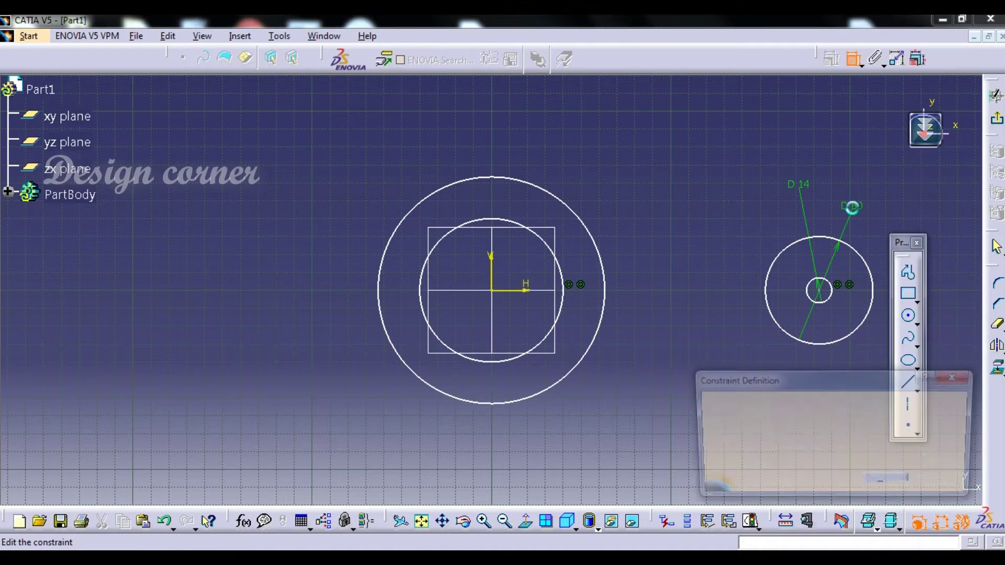
type("38")
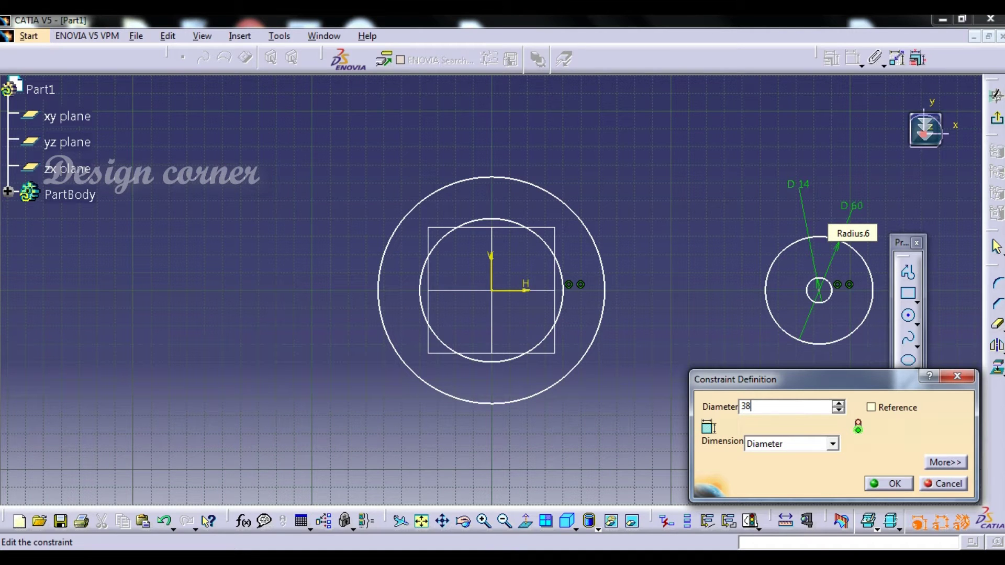
key("Return")
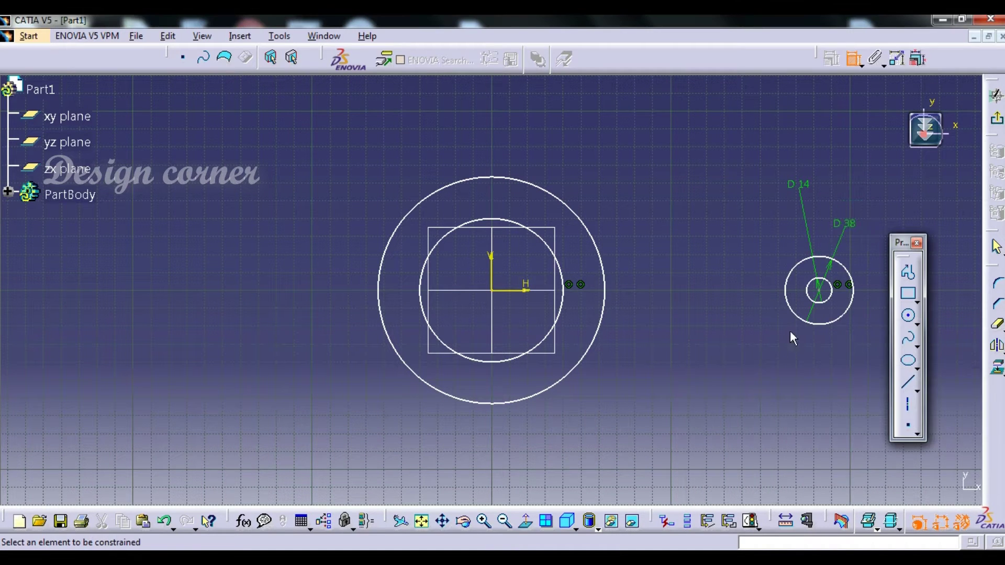
Constrain the inner circle at the origin to a diameter of 25 mm
left_click(561, 313)
left_click(673, 208)
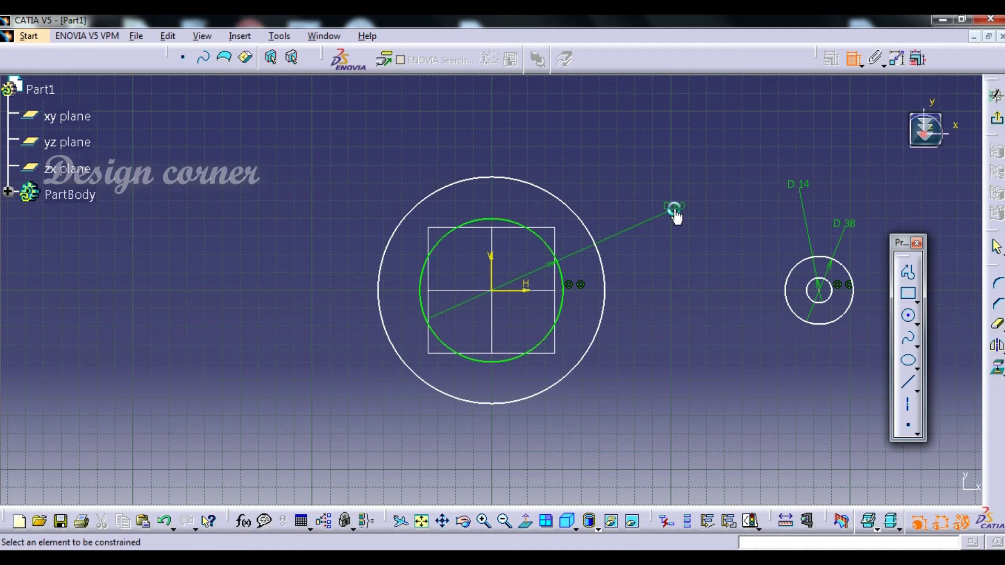
double_click(673, 207)
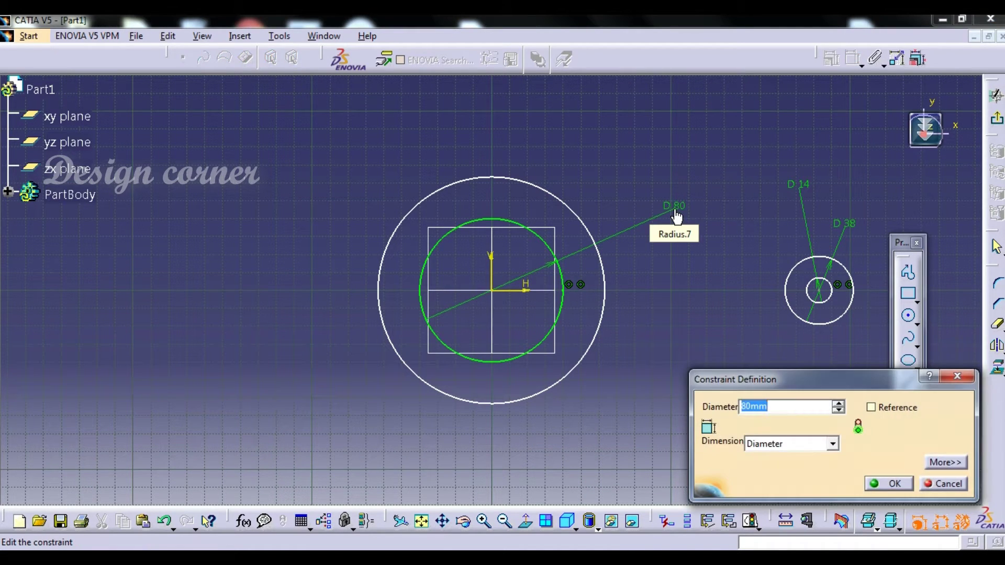
type("25")
key("Return")
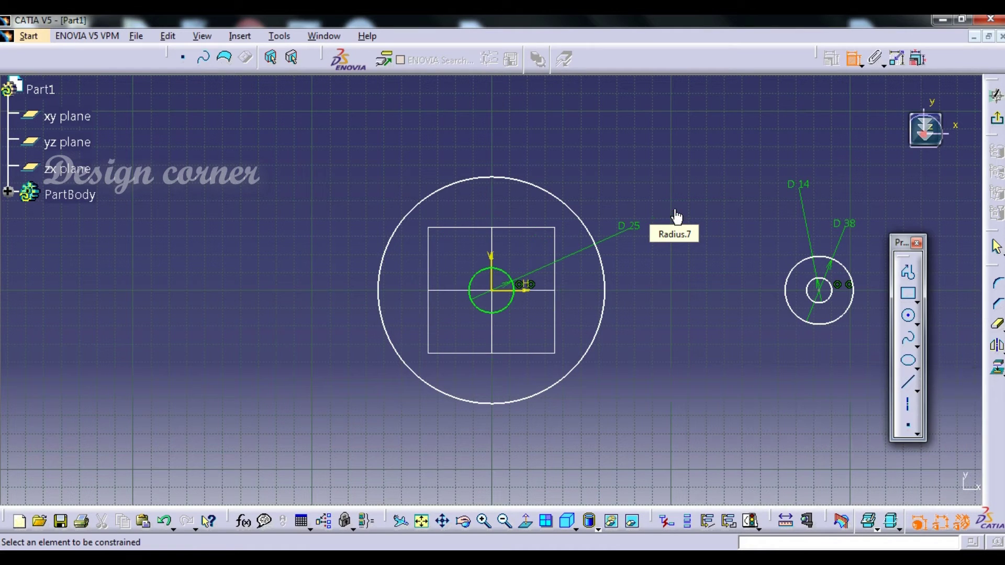
Constrain the outer circle at the origin to a diameter of 75 mm
left_click(607, 175)
left_click(622, 168)
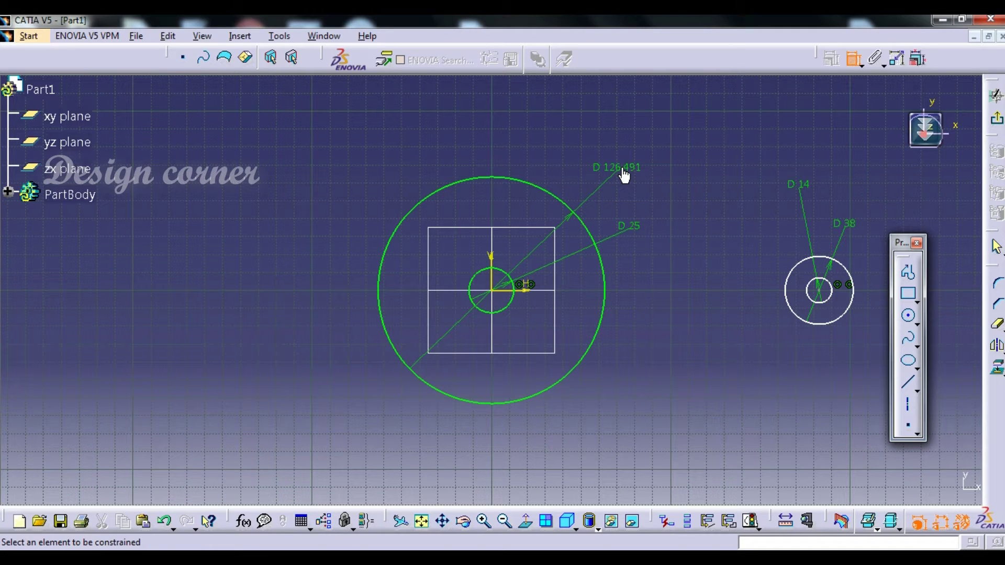
double_click(622, 168)
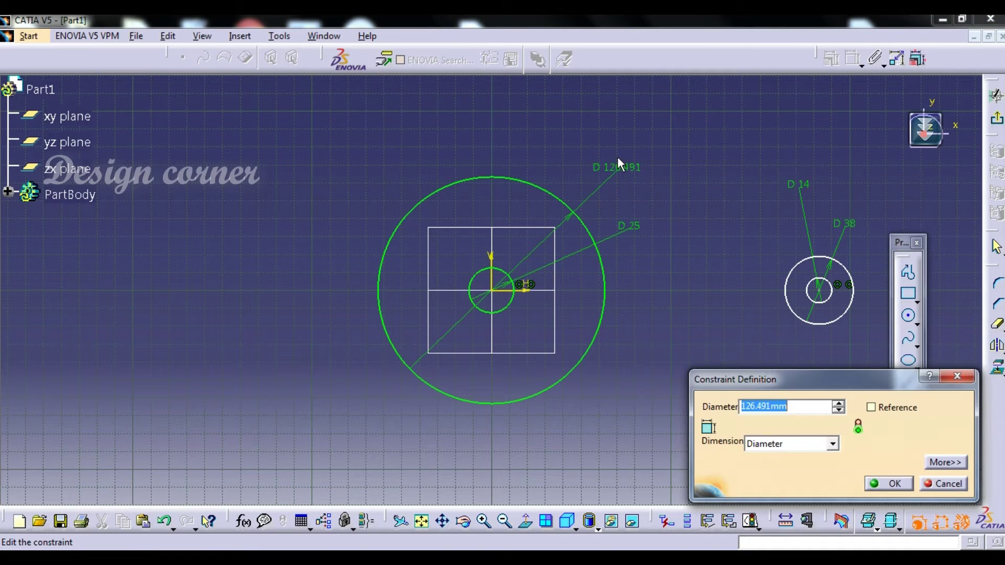
type("75")
key("Return")
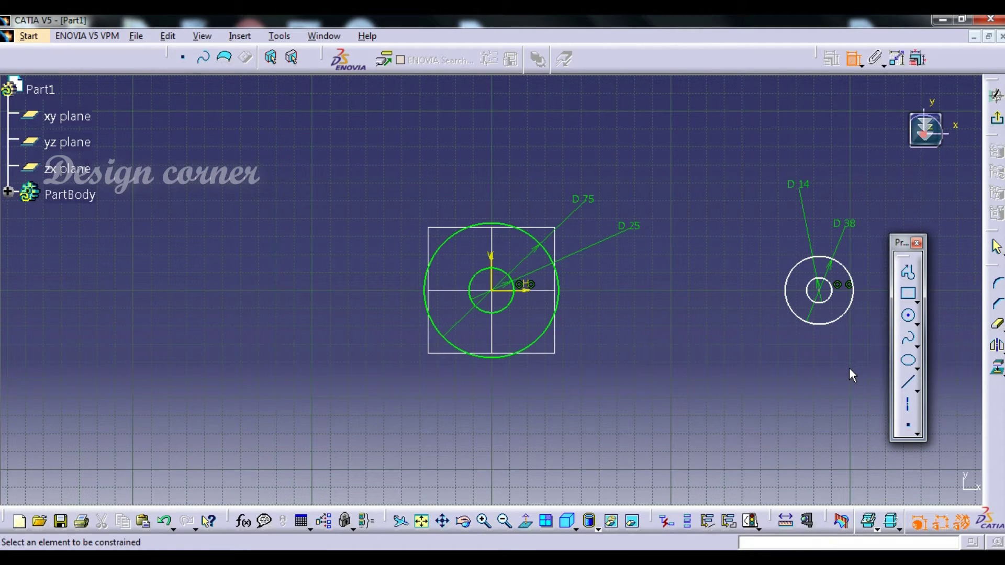
Constrain the centre distance between the two circle pairs to 150 mm
left_click(492, 291)
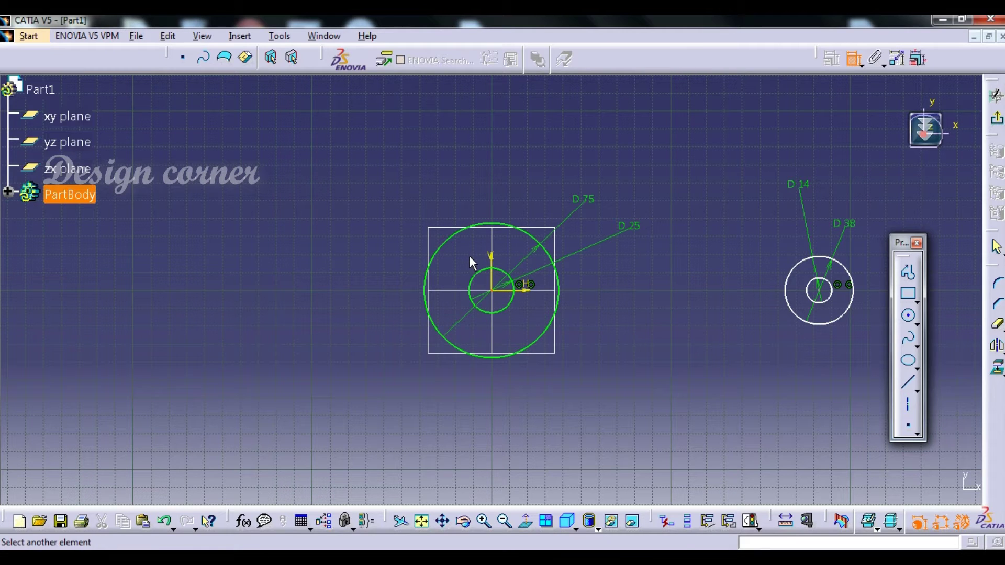
left_click(819, 291)
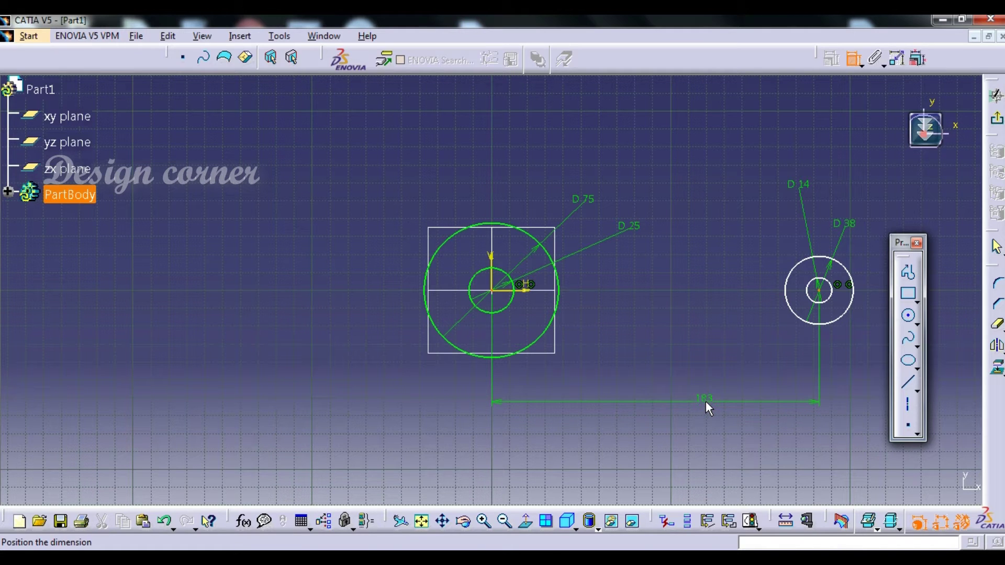
left_click(704, 400)
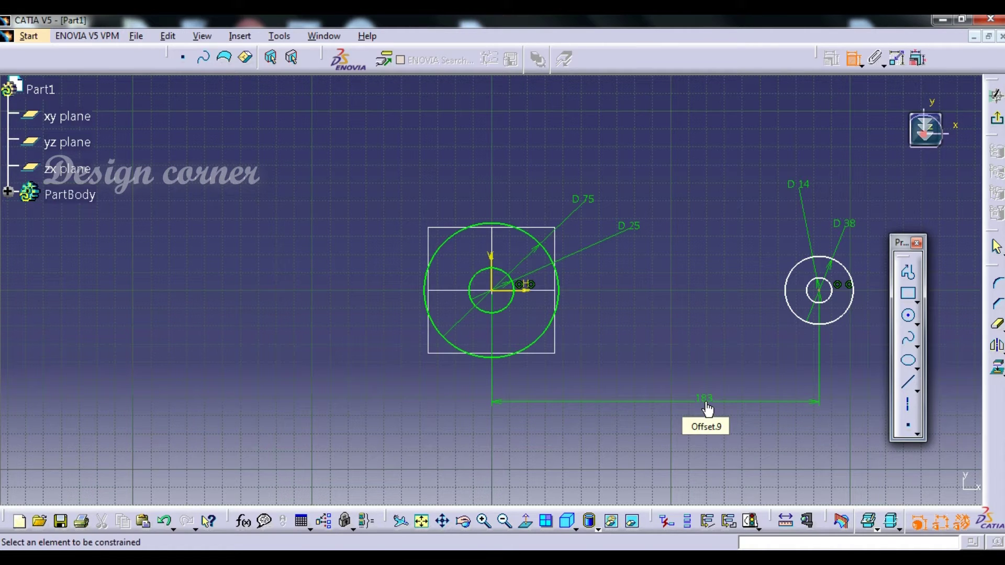
double_click(708, 406)
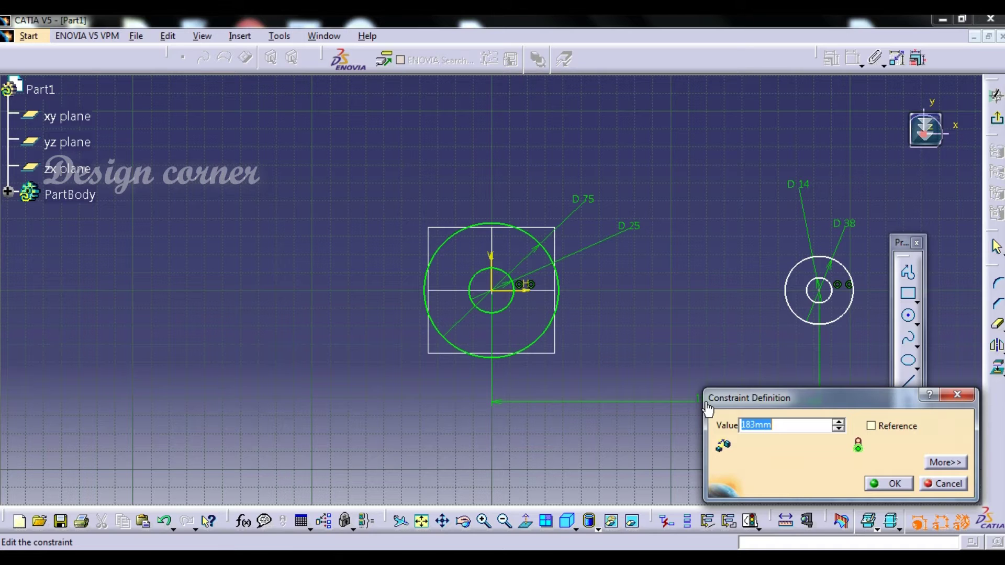
type("150")
key("Return")
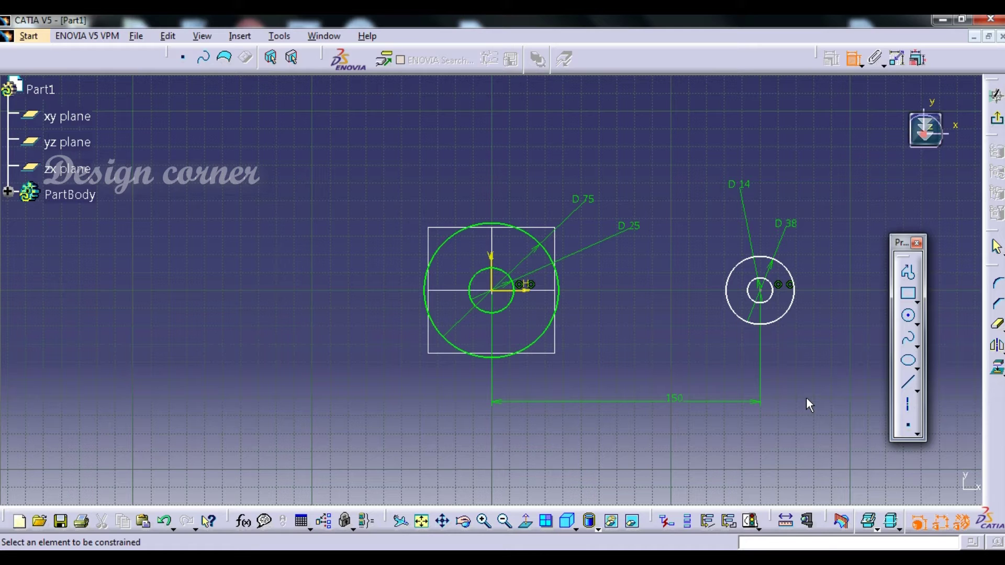
Draw two lines joining the tops and the bottoms of the 75 mm and 38 mm outer circles
left_click(905, 386)
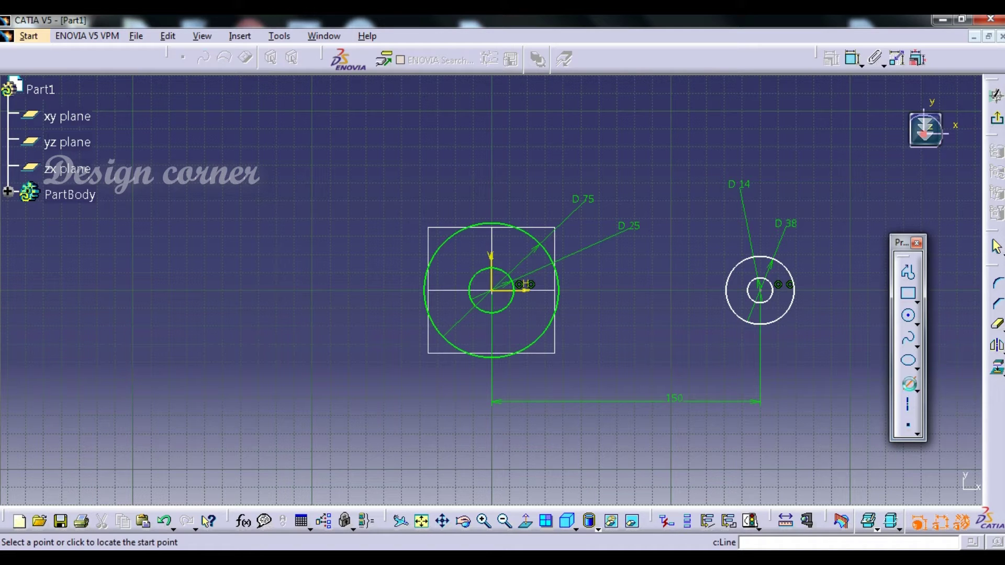
left_click(496, 224)
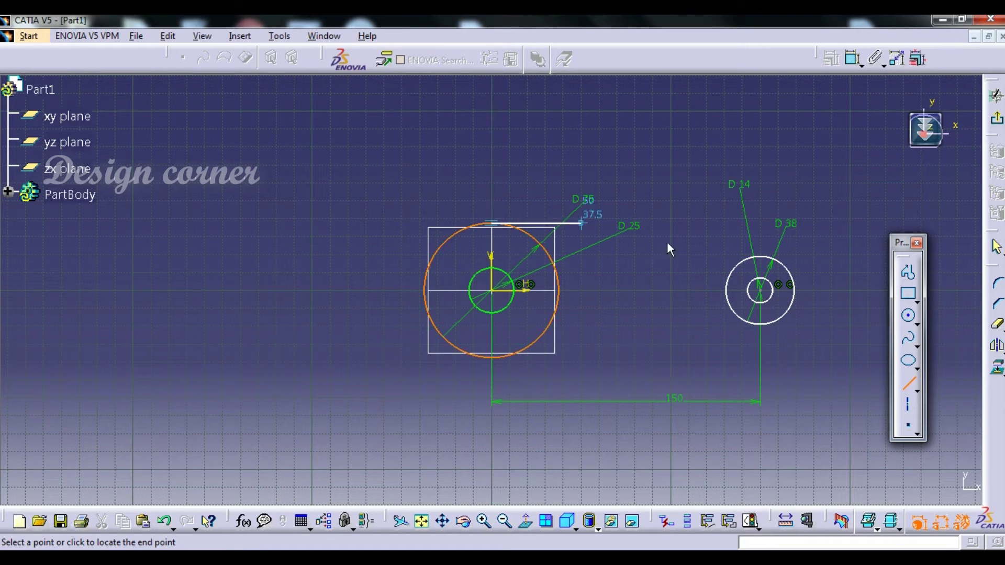
left_click(768, 257)
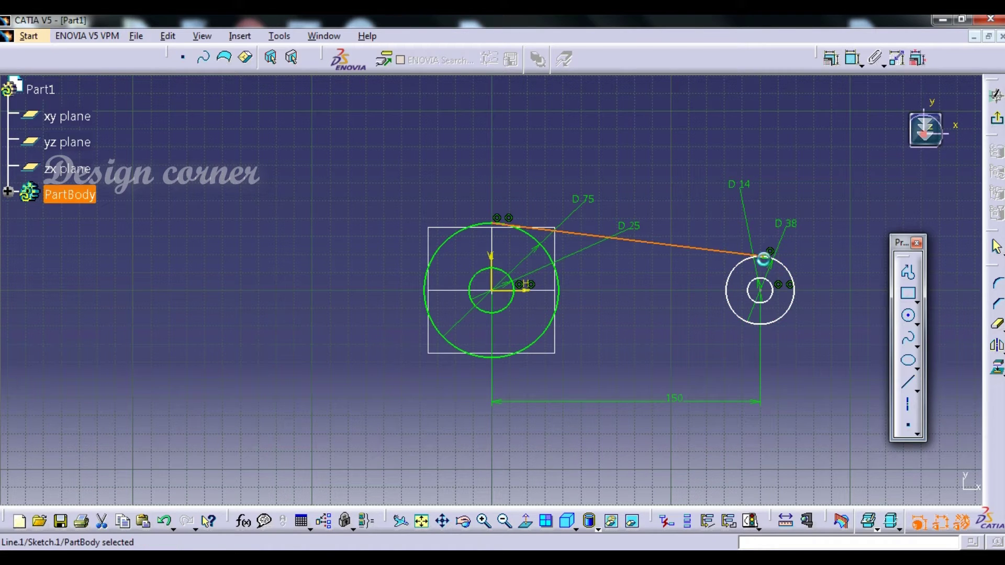
left_click(909, 382)
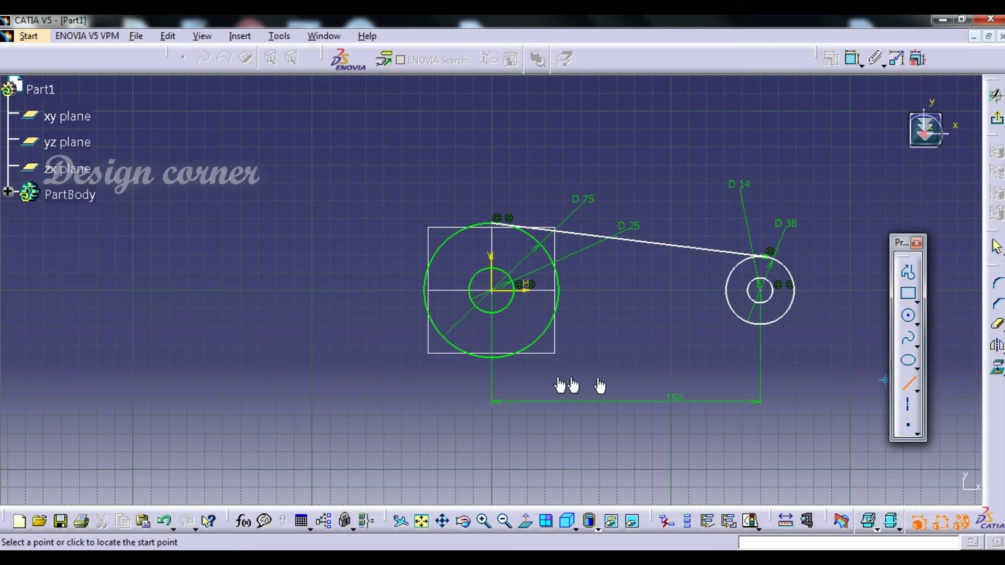
left_click(504, 361)
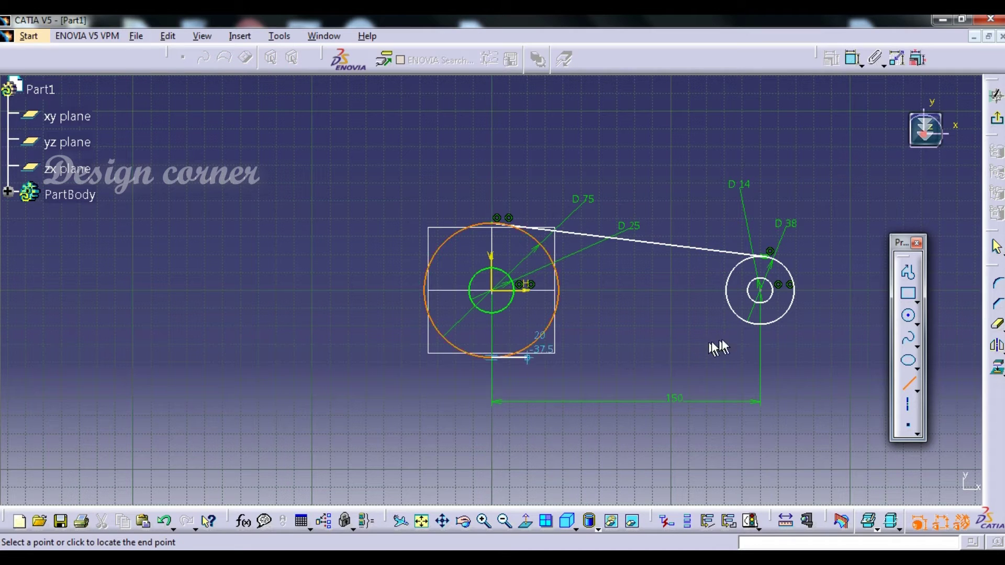
left_click(772, 329)
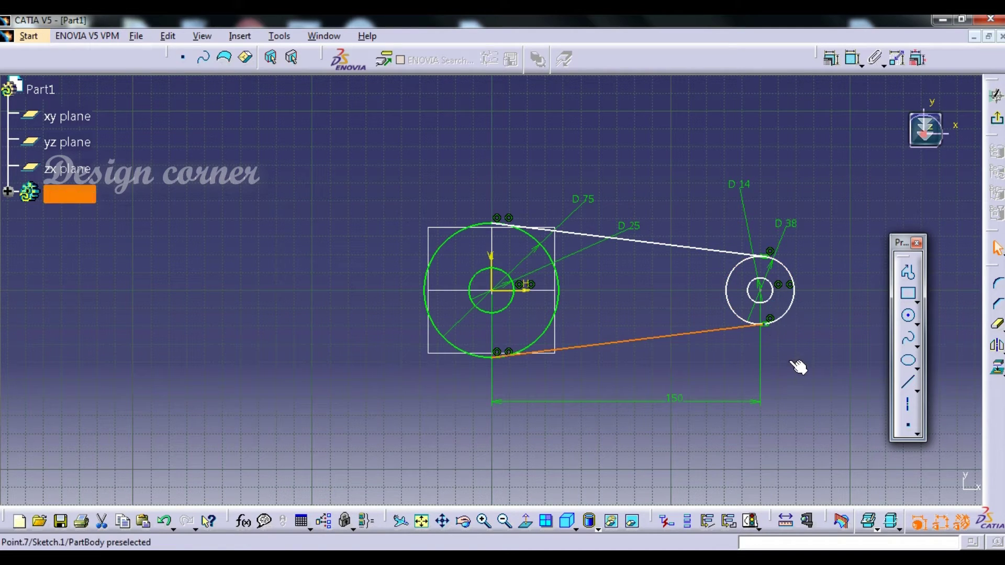
Quick-trim the inward-facing arcs of the 38 mm and 75 mm circles between the two connecting lines
left_click(998, 327)
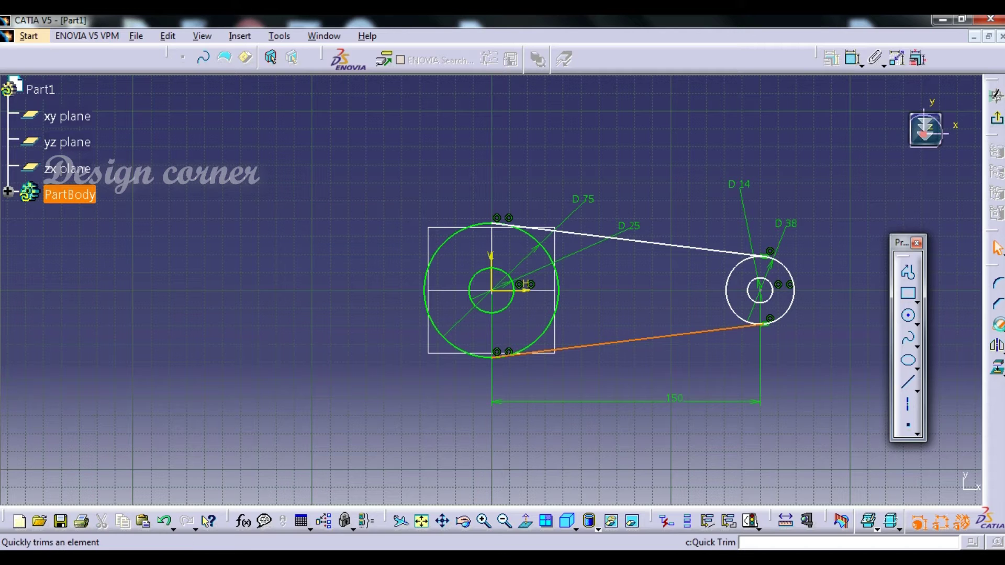
left_click(726, 296)
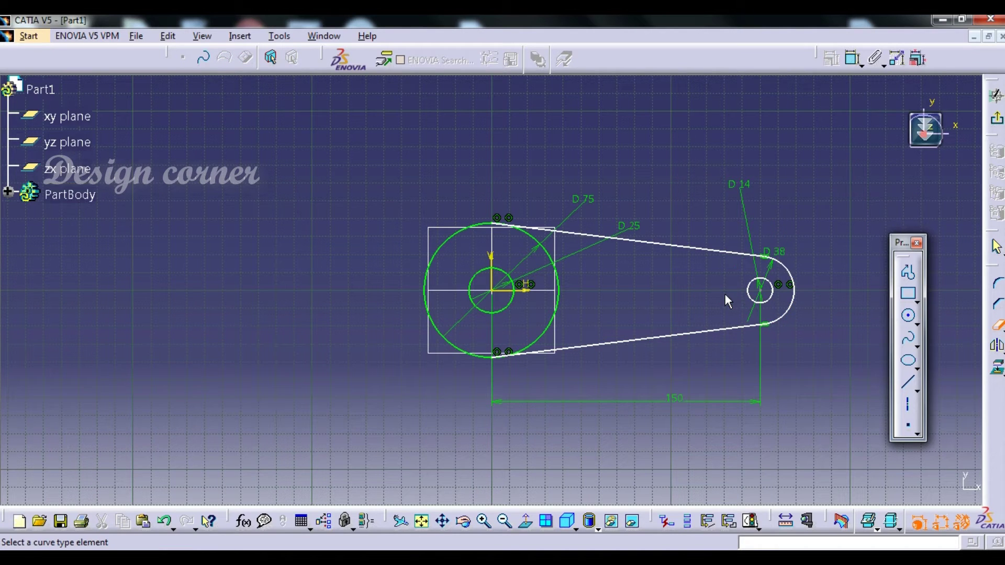
left_click(559, 290)
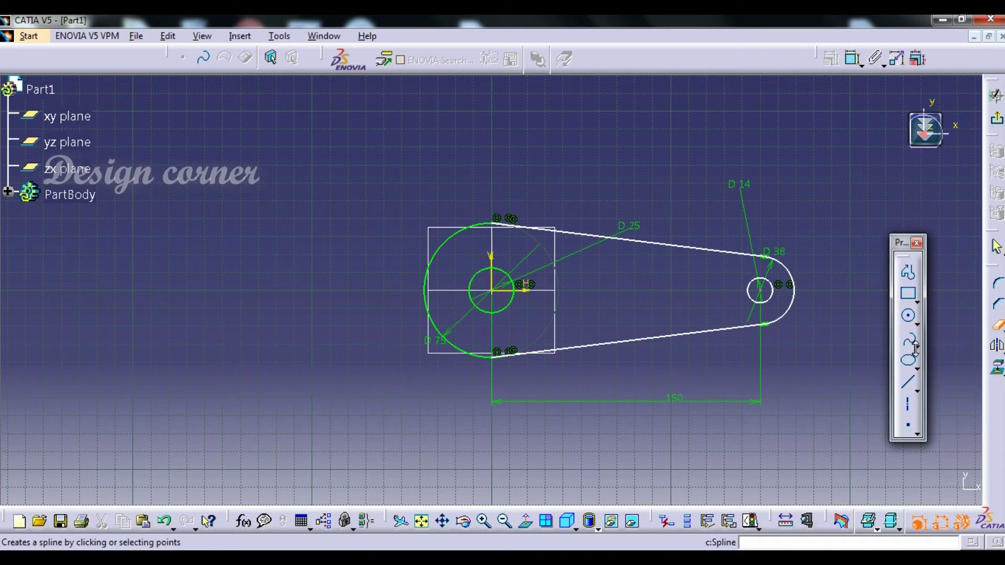
left_click(996, 330)
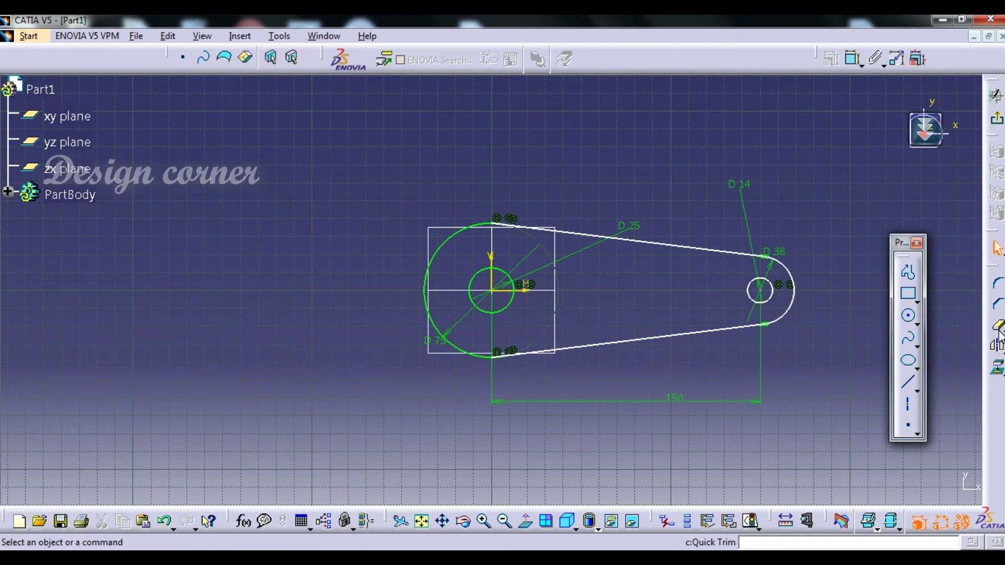
Draw a vertical axis through the sketch origin, extending from about 80 mm above it to below the profile
left_click(908, 405)
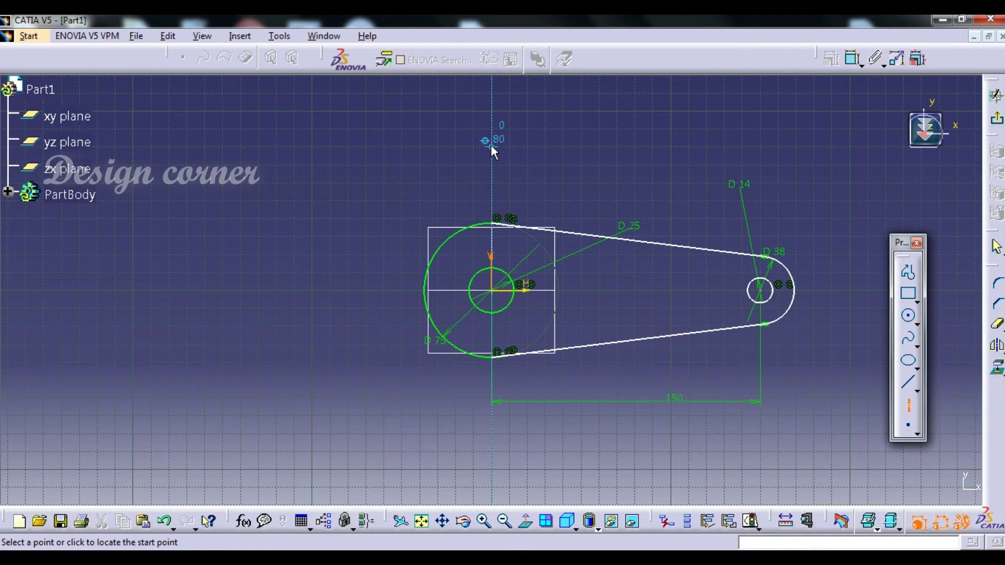
left_click(489, 165)
left_click(494, 426)
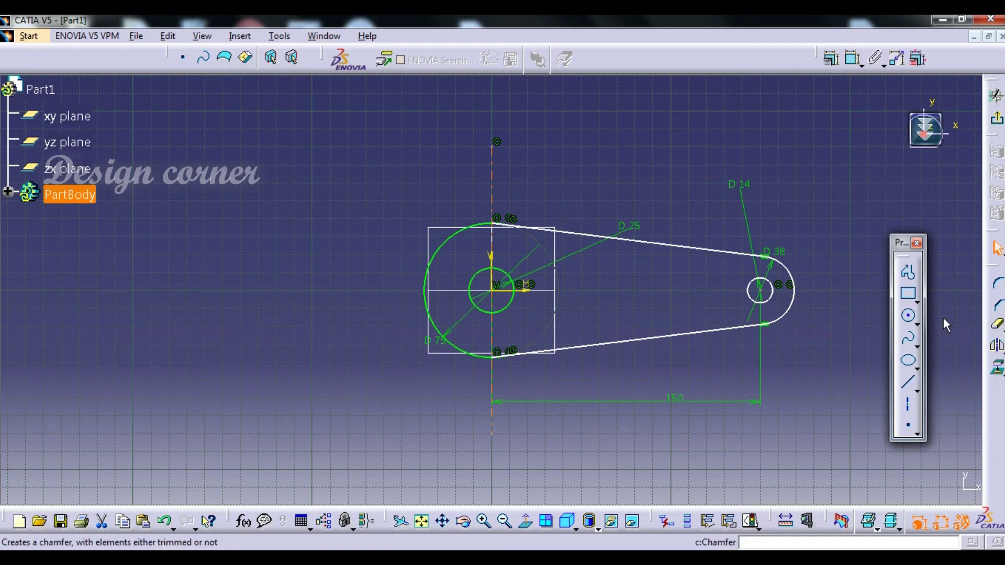
Mirror the two connecting lines, the 38 mm end arc and the 14 mm circle about the vertical axis
left_click(675, 244)
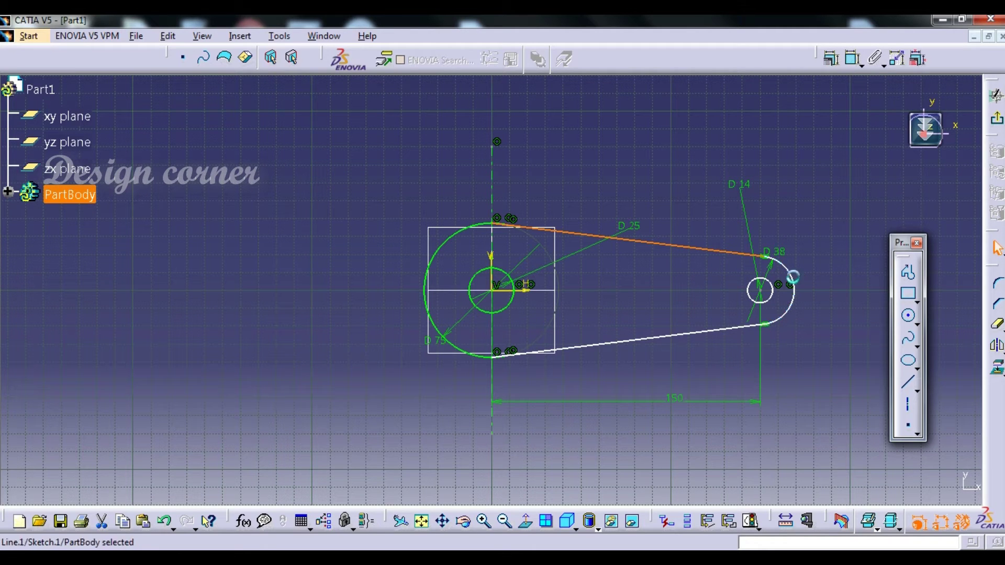
left_click(793, 285, "ctrl")
left_click(754, 329, "ctrl")
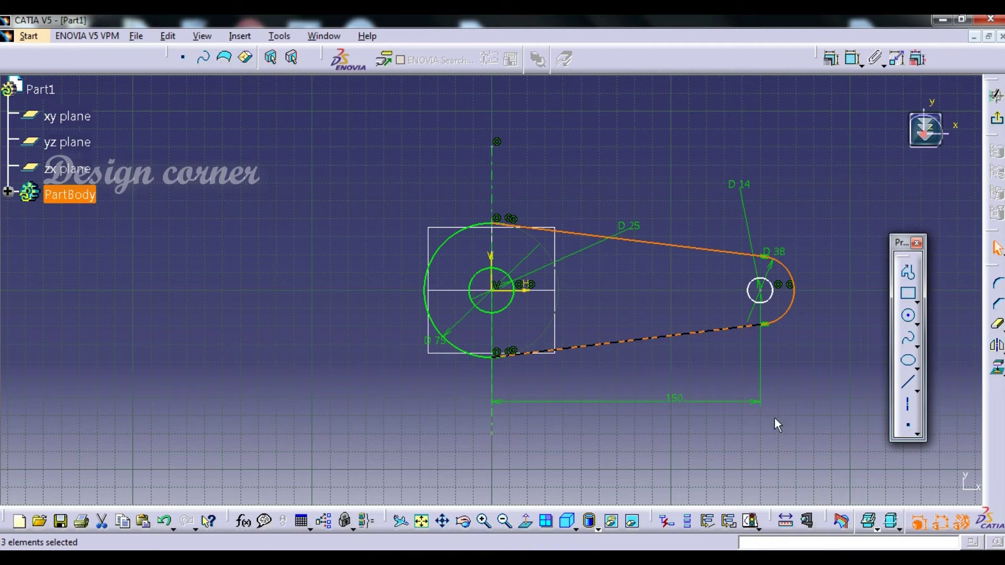
left_click(776, 297, "ctrl")
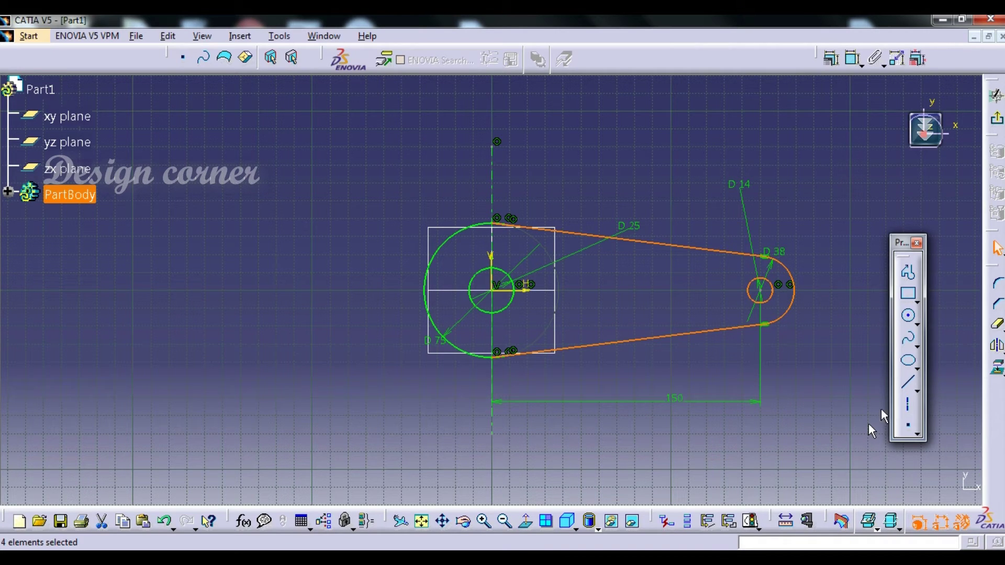
left_click(996, 348)
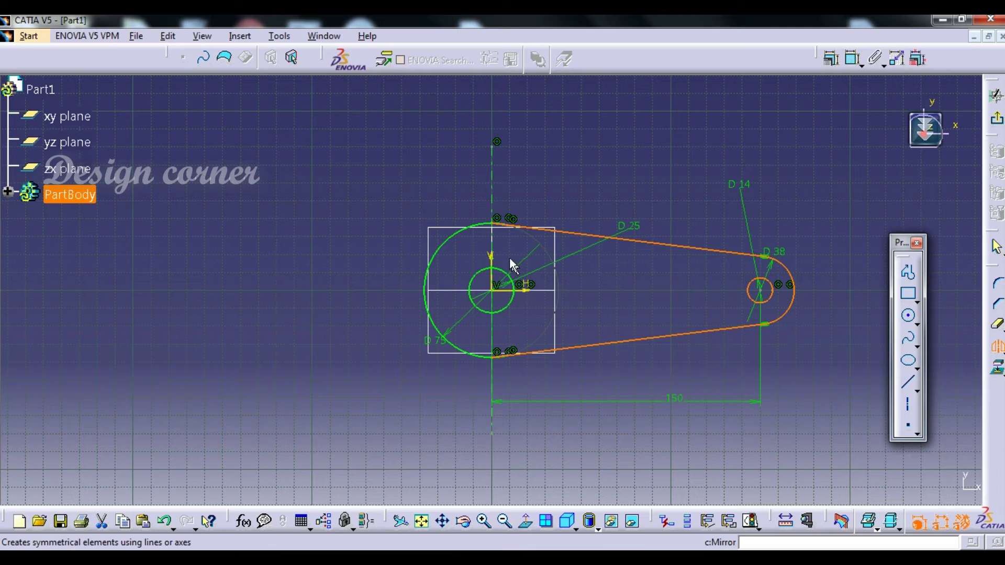
left_click(494, 180)
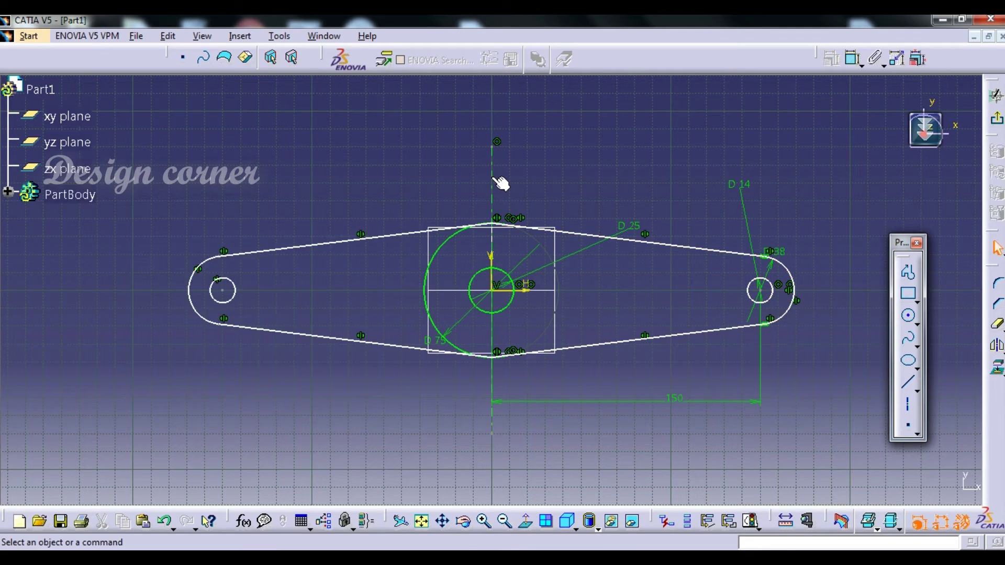
Quick-trim the remaining arc of the 75 mm circle inside the mirrored arm
left_click(997, 329)
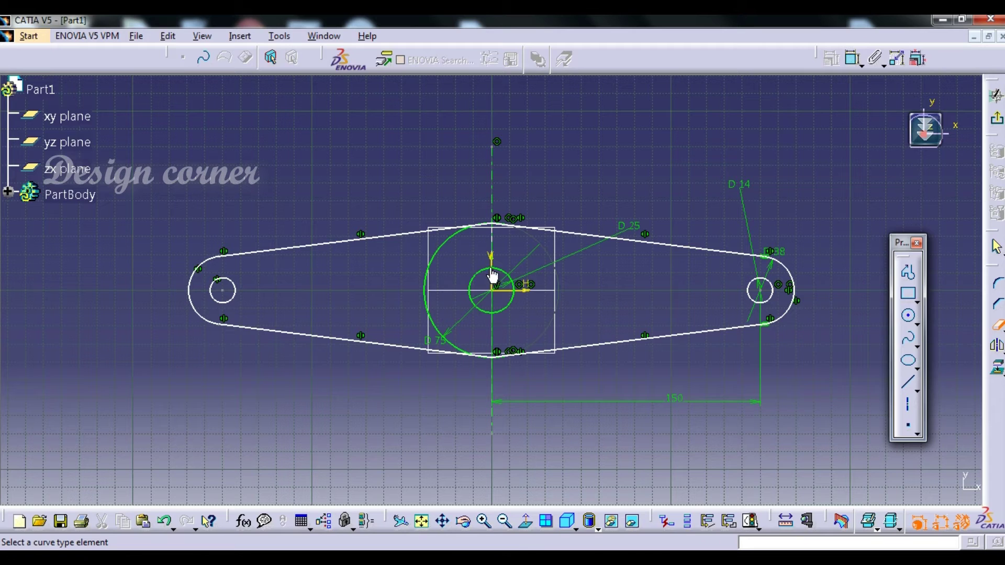
left_click(439, 248)
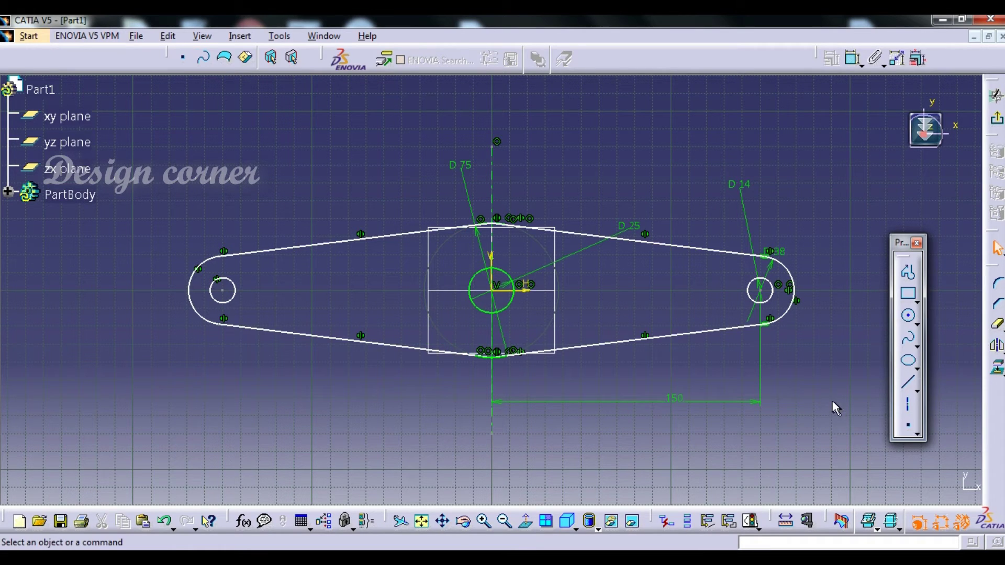
left_click(555, 402)
Quick-trim both line ends that run under the short upper arc of the 75 mm circle
left_click(484, 522)
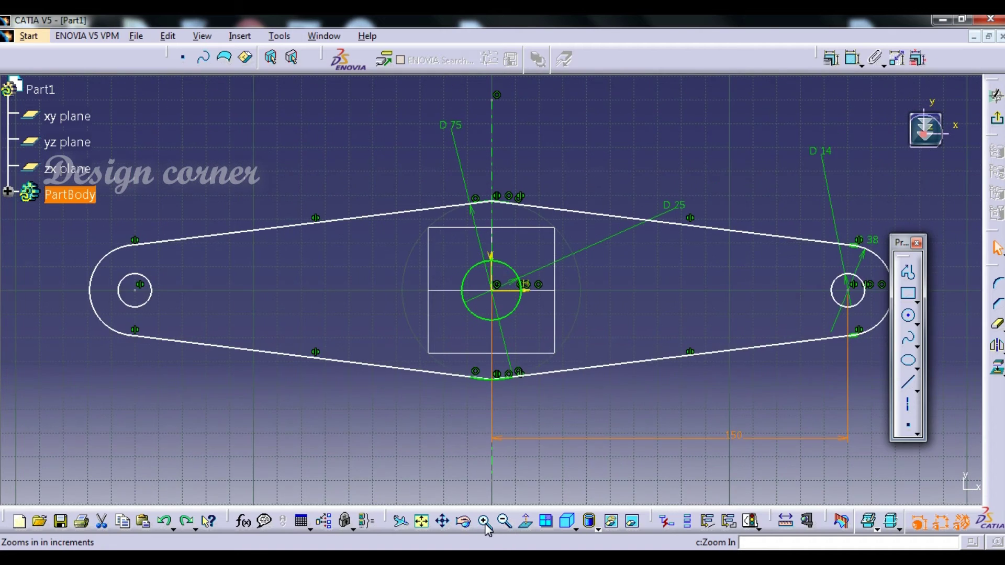
left_click(483, 522)
left_click(484, 522)
left_click(484, 522)
left_click(484, 521)
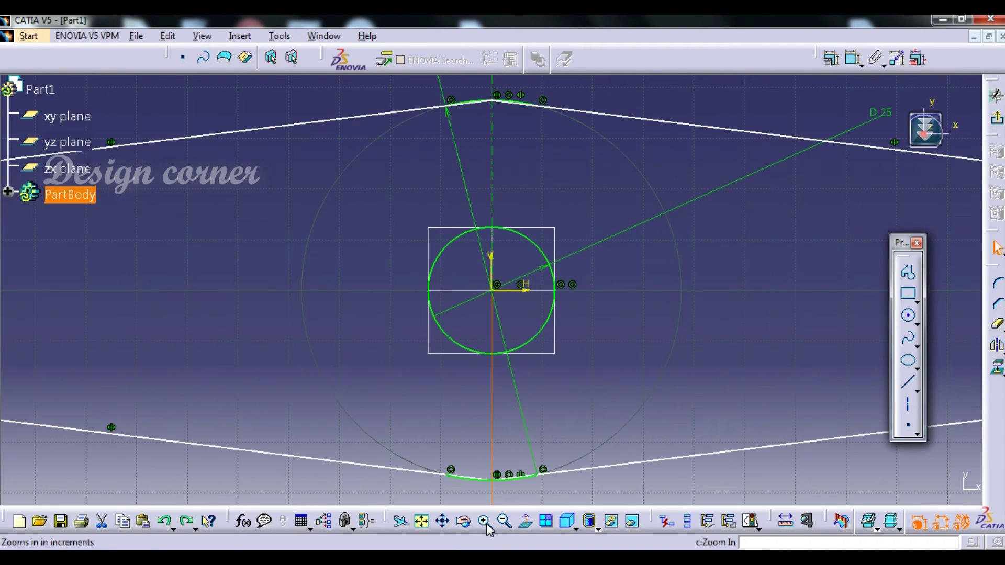
left_click(471, 108)
left_click(722, 259)
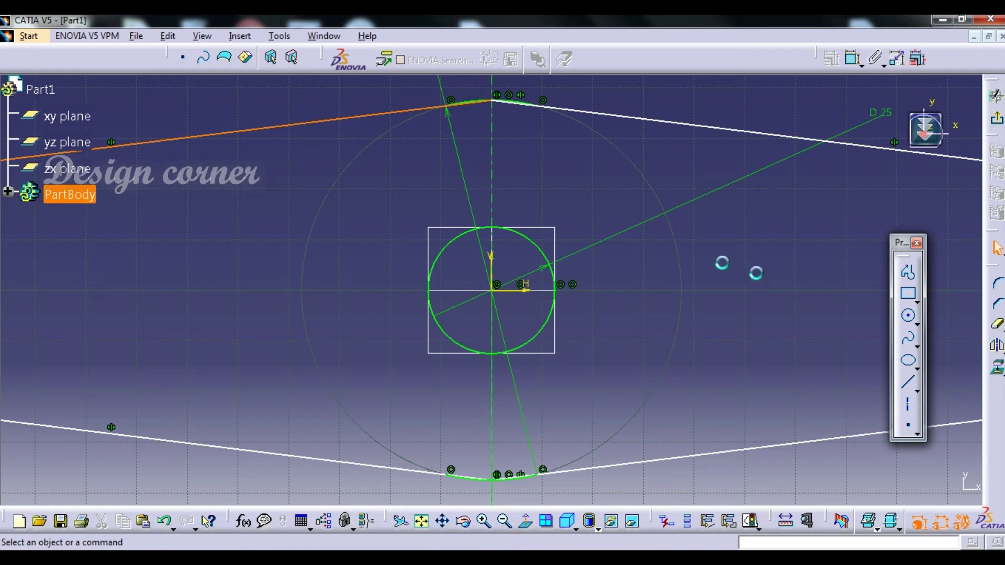
left_click(997, 327)
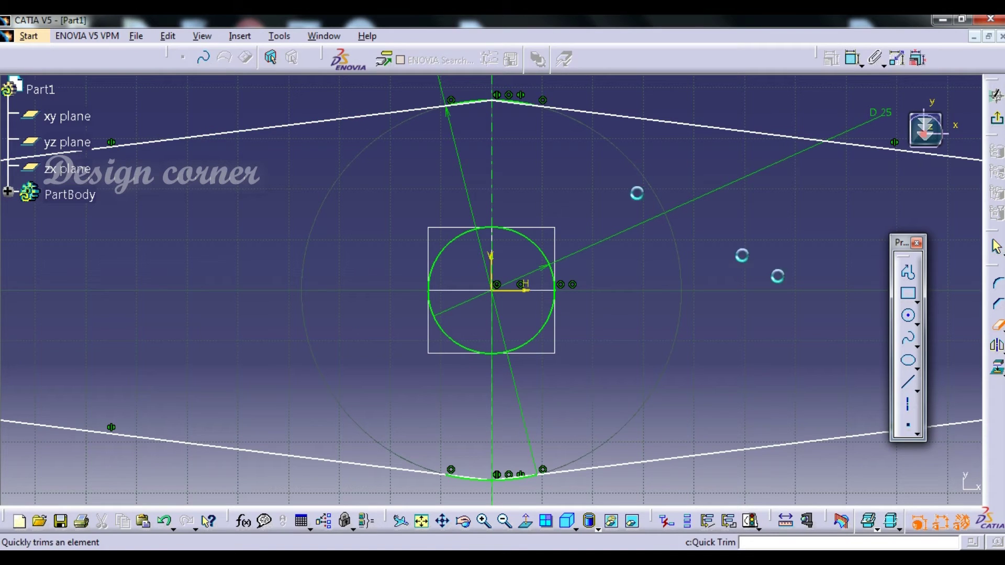
left_click(478, 109)
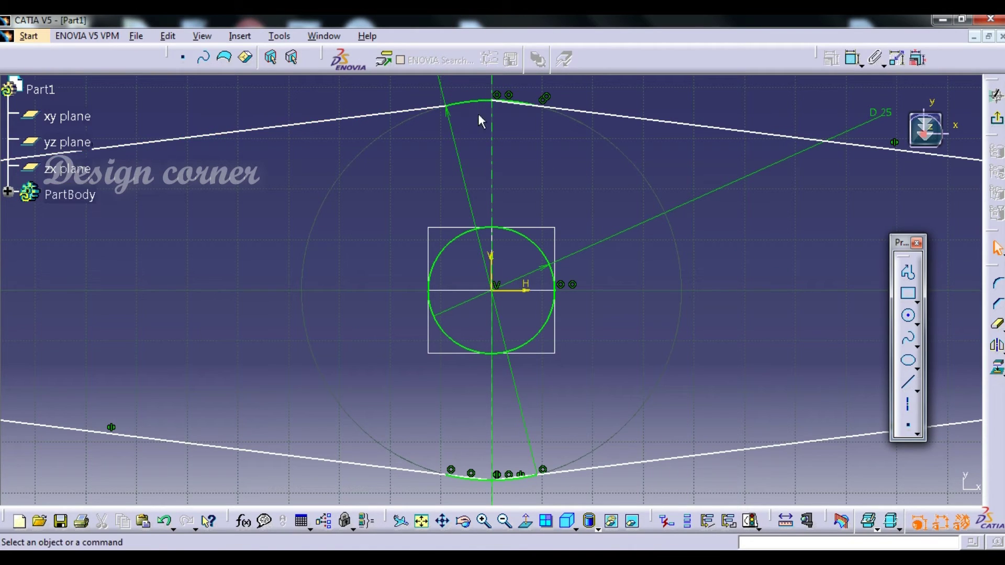
left_click(995, 327)
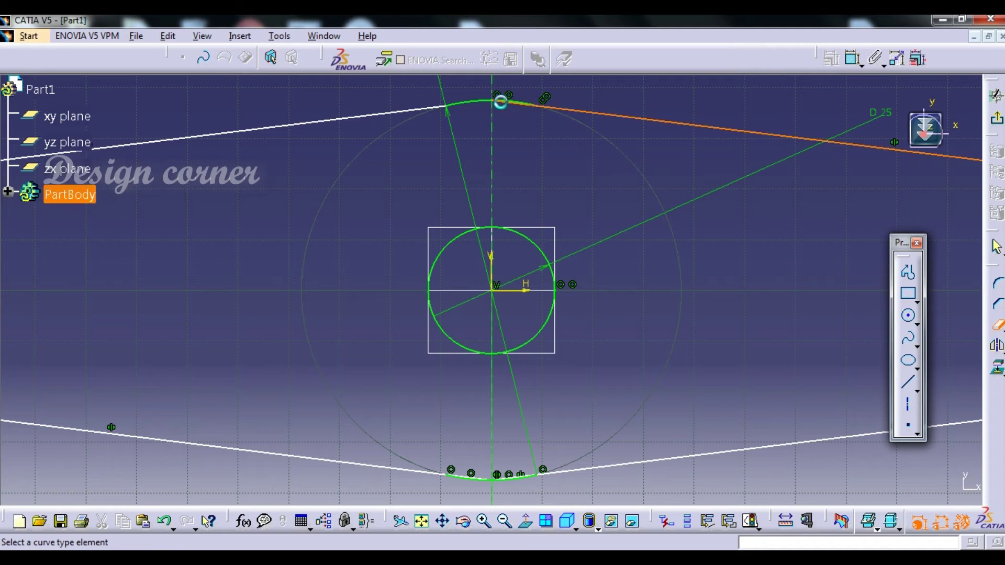
left_click(504, 103)
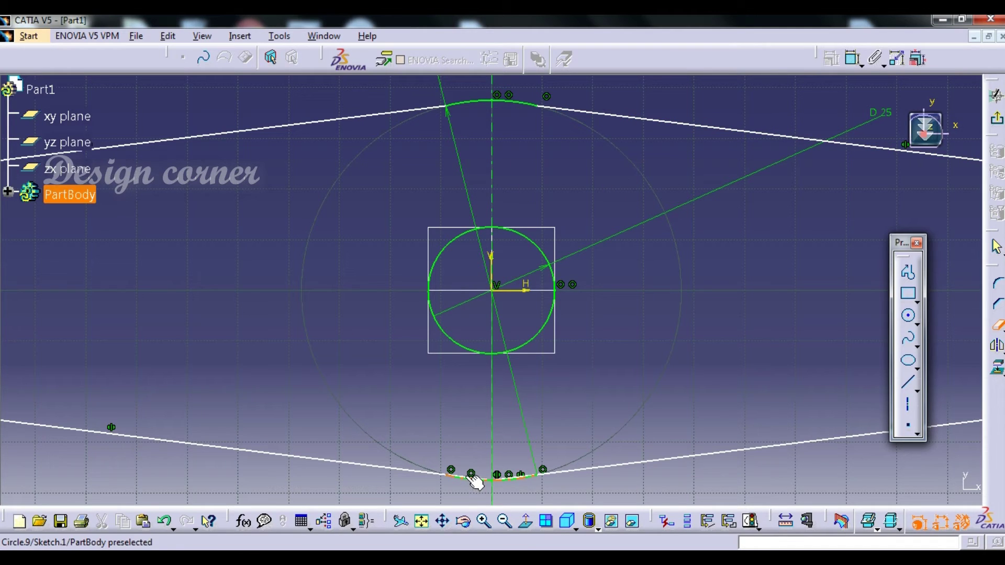
Quick-trim both line ends that run inside the short lower arc of the 75 mm circle
left_click(484, 520)
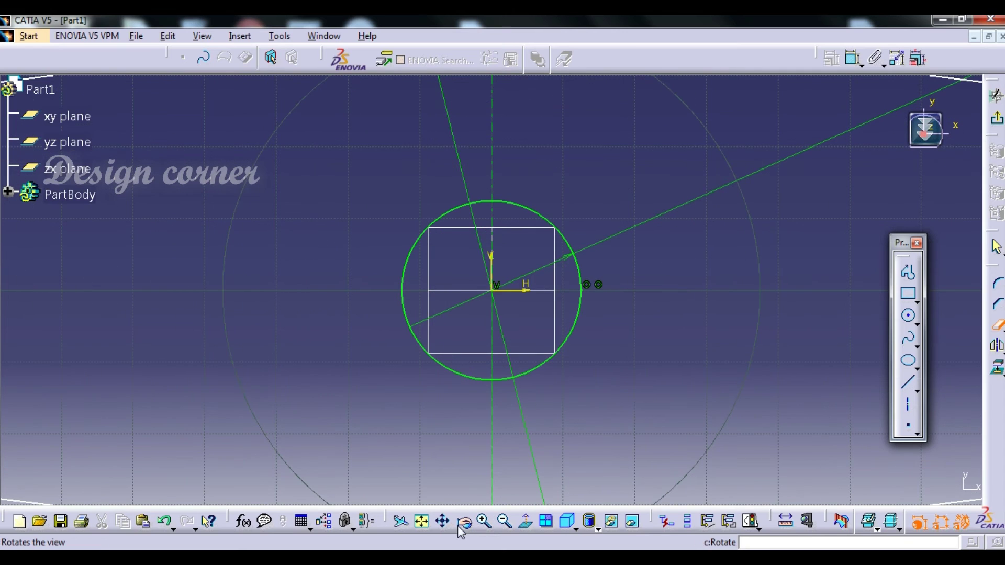
left_click(442, 521)
mouse_move(476, 382)
left_mouse_down()
mouse_move(476, 314)
mouse_move(468, 351)
left_mouse_up()
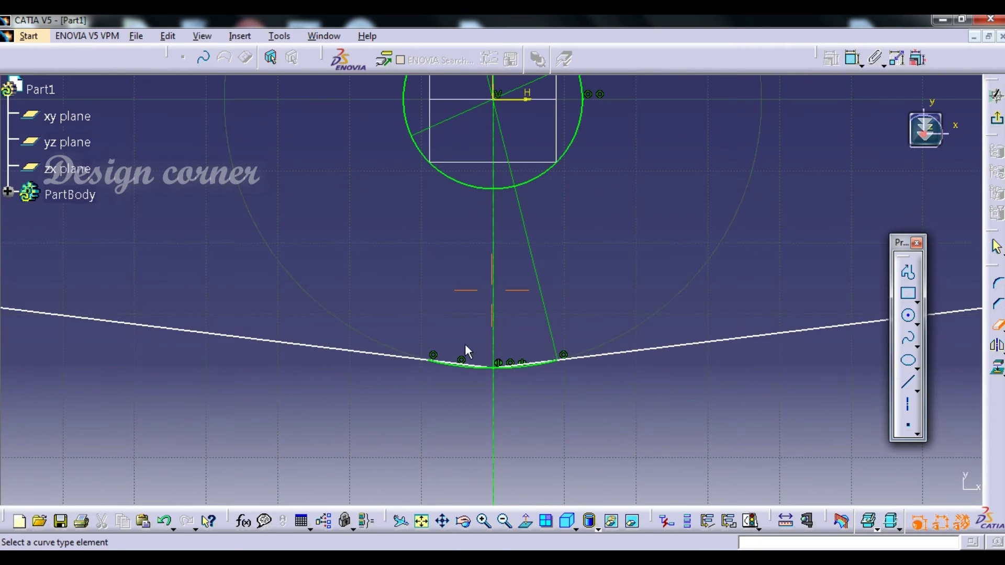
left_click(466, 363)
left_click(539, 366)
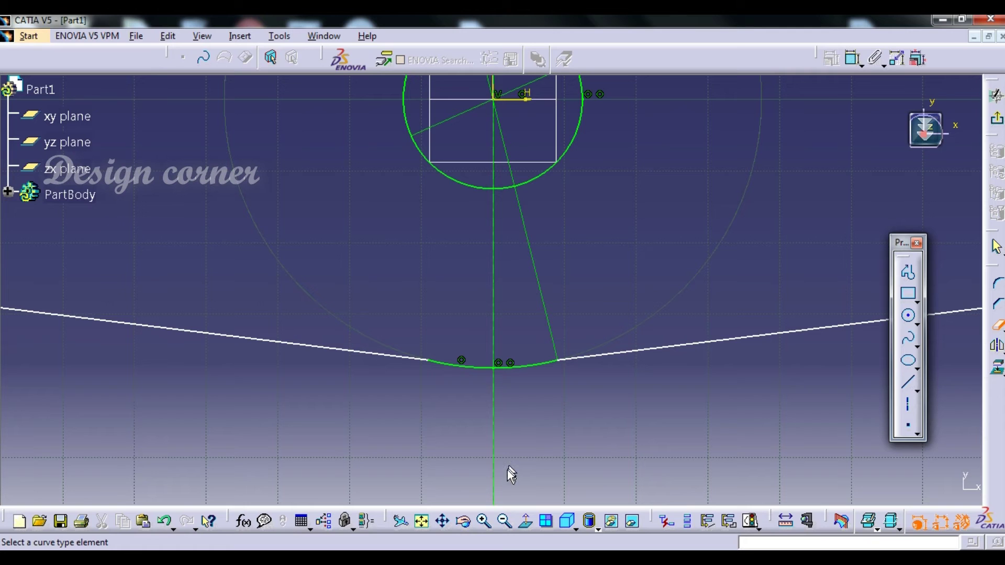
Exit the sketch and pad the profile with a length of 20 mm and mirrored extent
left_click(423, 521)
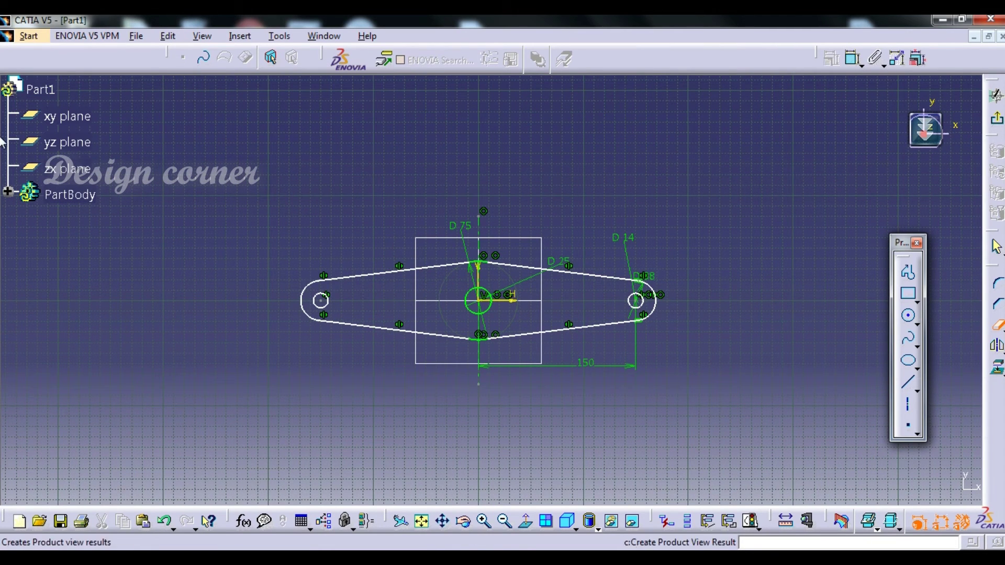
left_click(996, 96)
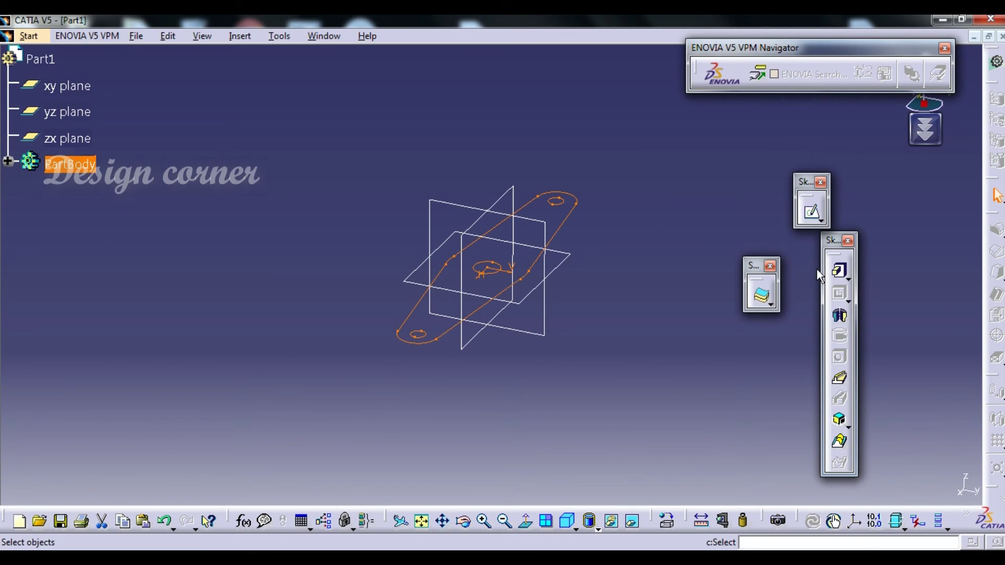
left_click(836, 273)
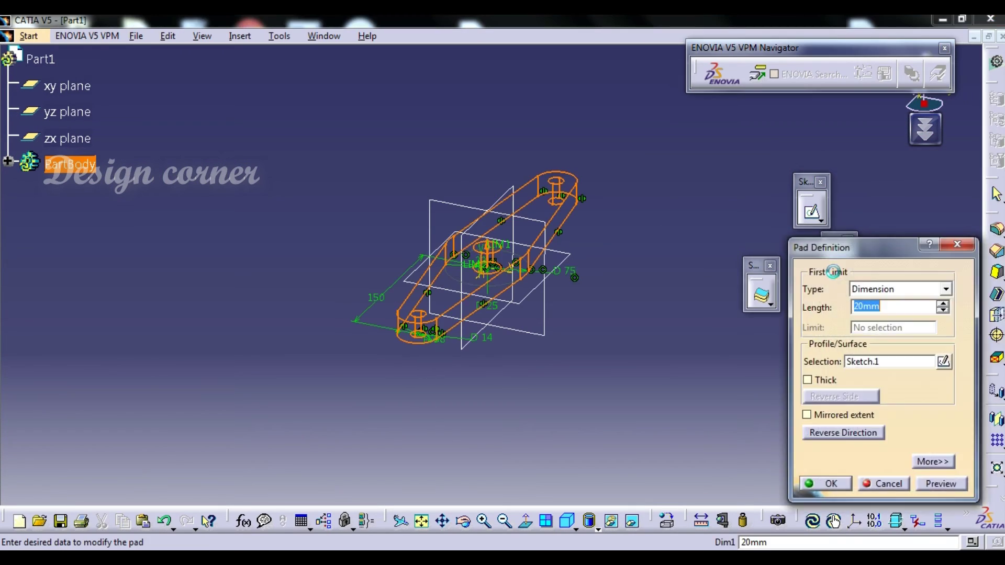
left_click(810, 415)
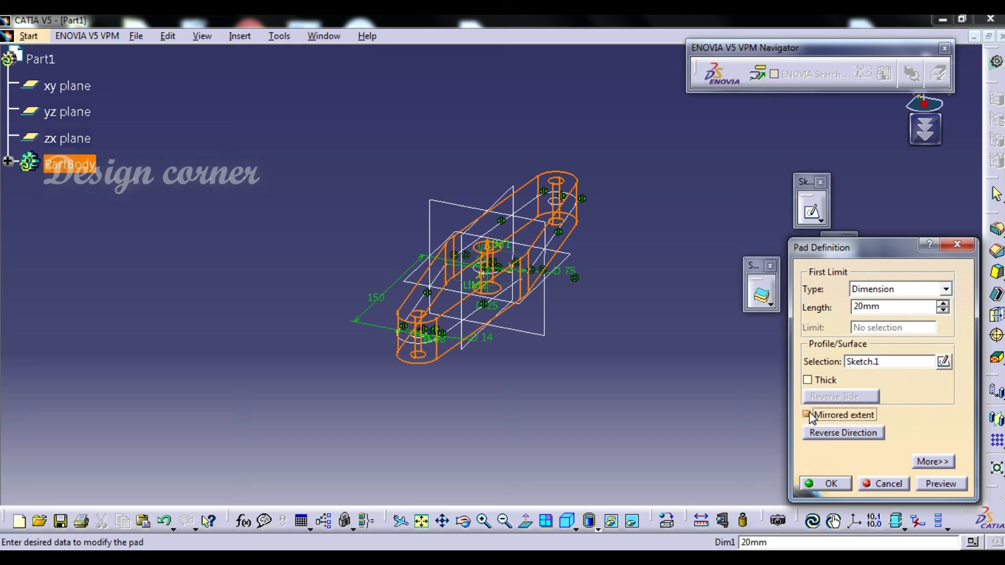
left_click(936, 492)
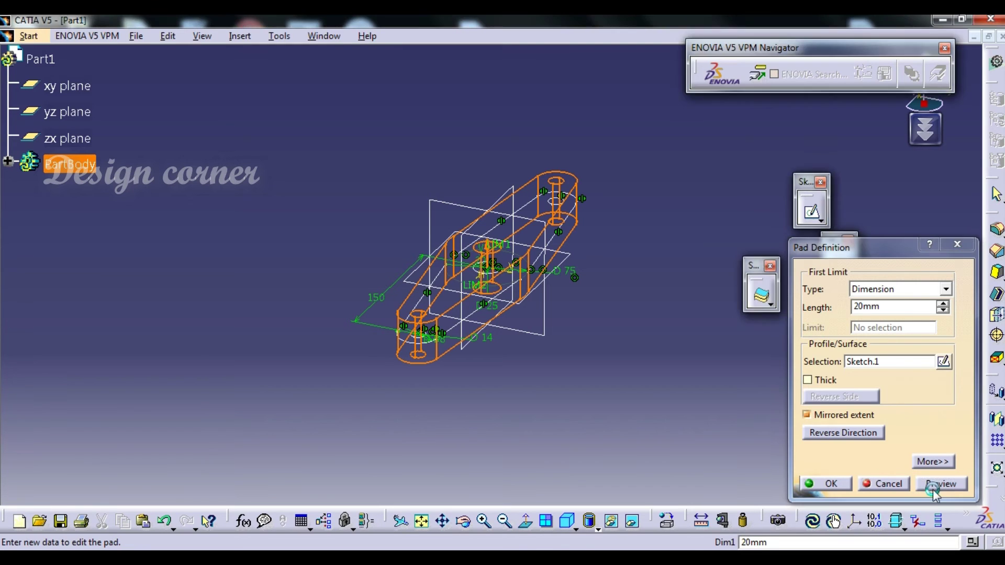
left_click(834, 485)
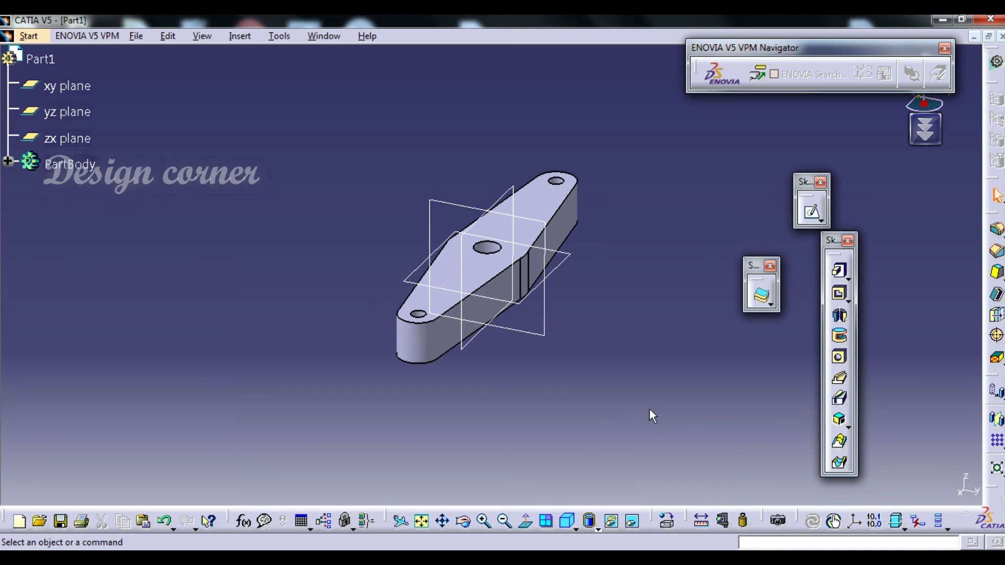
Rotate the padded link to examine its side faces and underside
left_click(463, 521)
left_click_drag(366, 395, 696, 358)
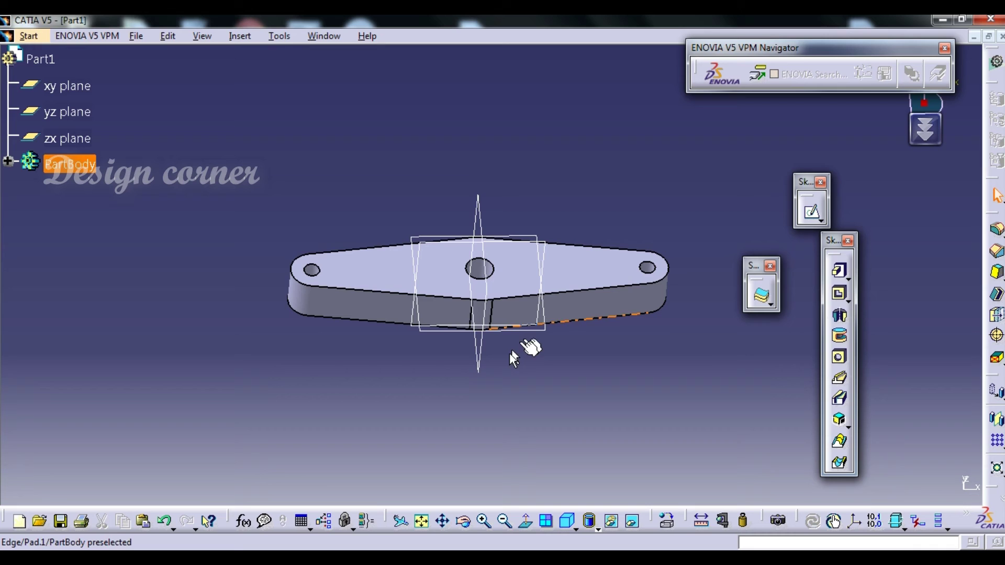
left_click(464, 519)
left_click_drag(489, 460, 502, 481)
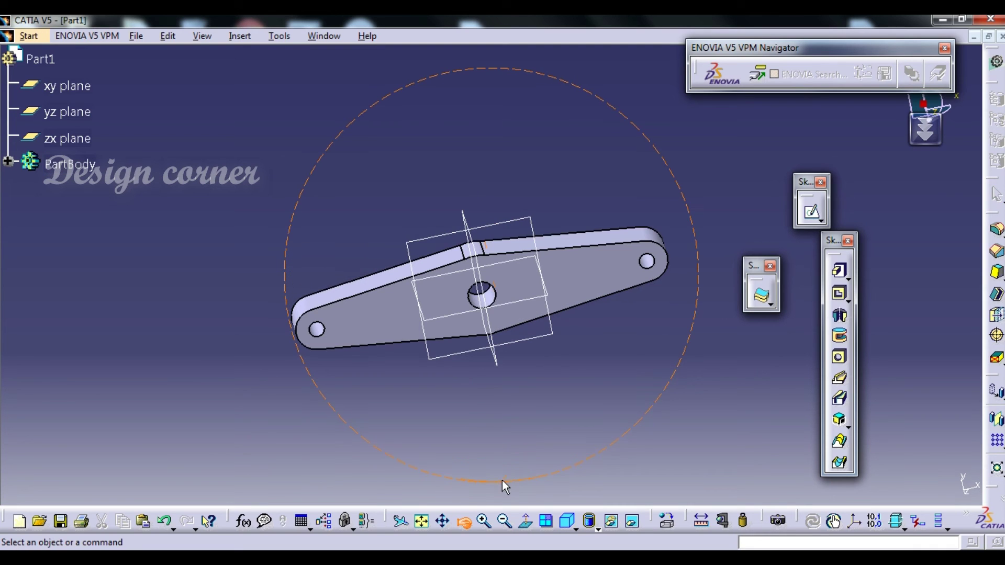
Display the part in the four-viewport layout and apply the isometric, front and back standard views in one viewport
left_click(546, 521)
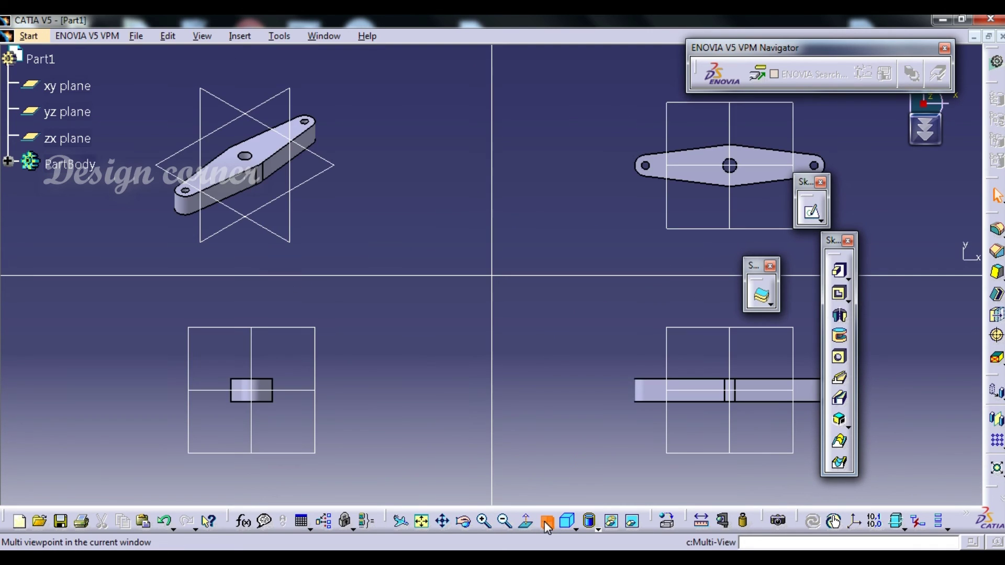
left_click(575, 529)
left_click(592, 393)
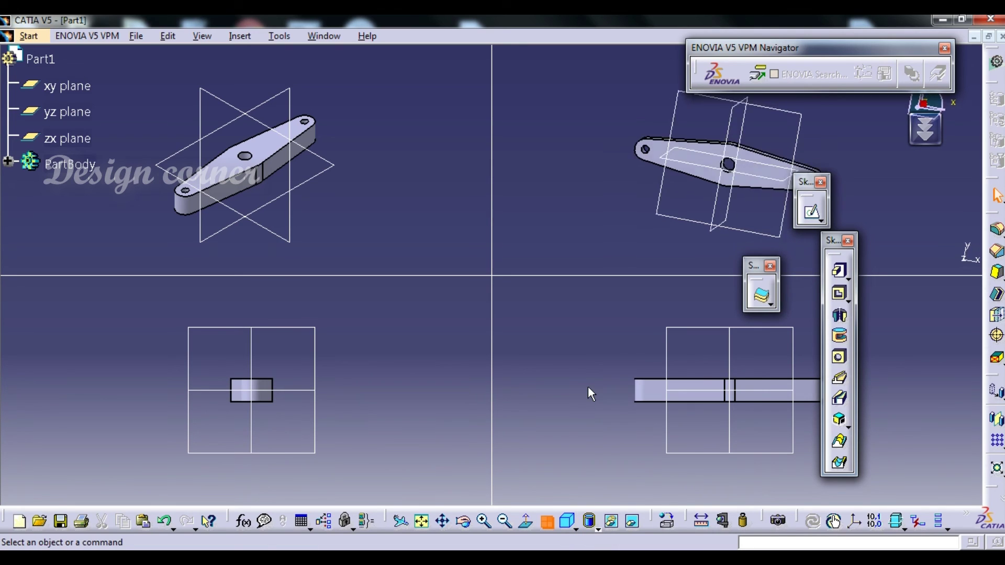
left_click(576, 530)
left_click(593, 417)
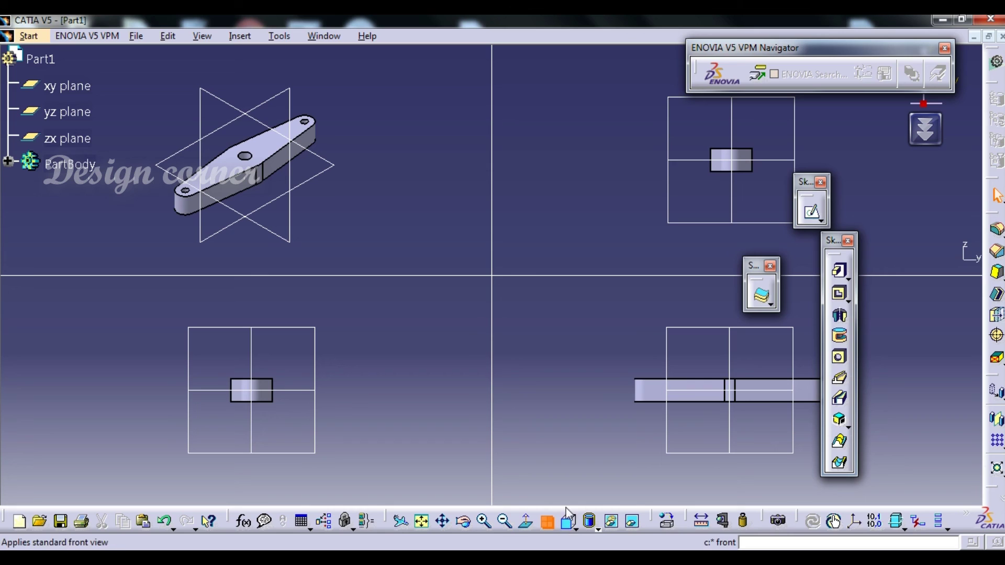
left_click(576, 529)
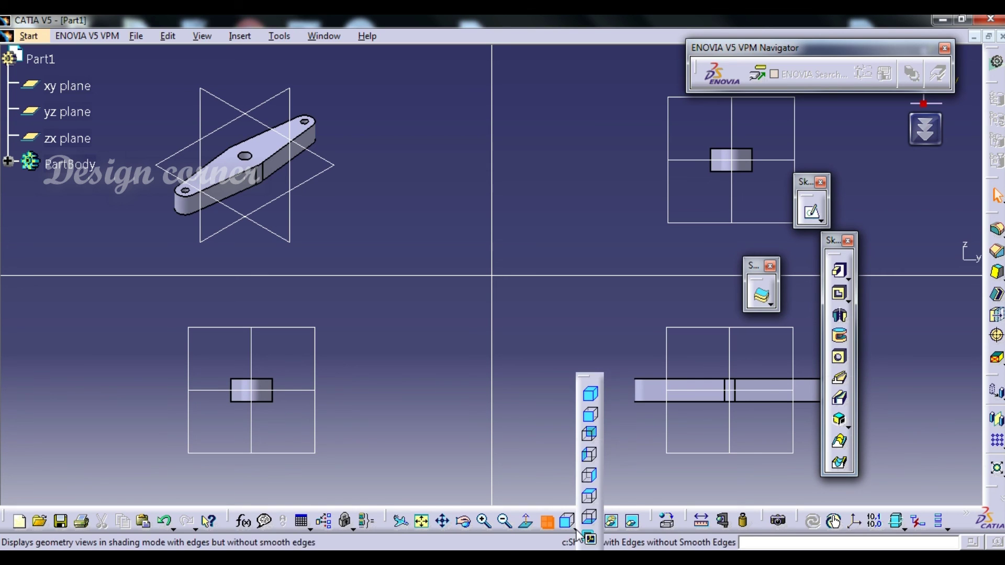
left_click(591, 435)
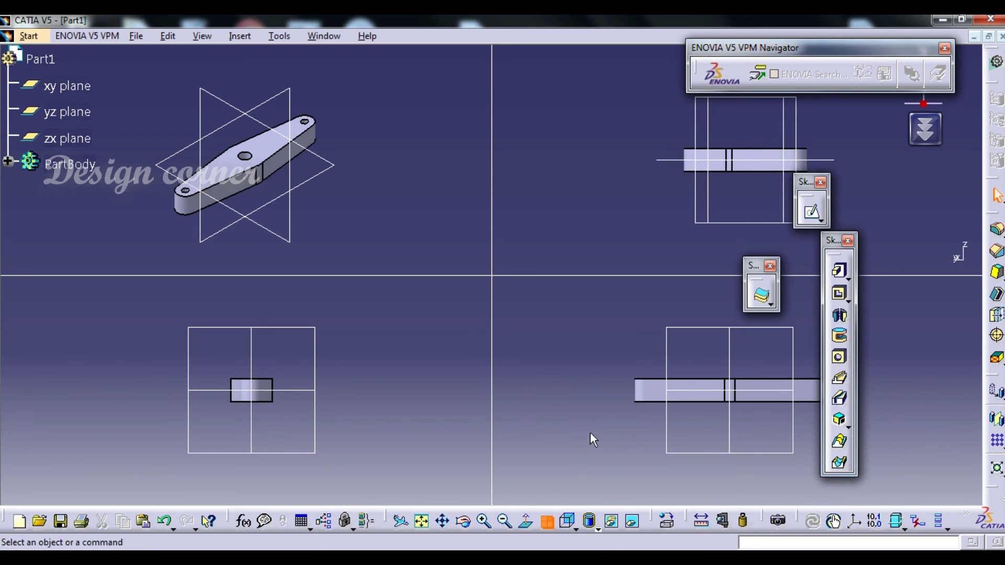
Examine the link through the left, right, top and bottom standard views in the same viewport
left_click(574, 533)
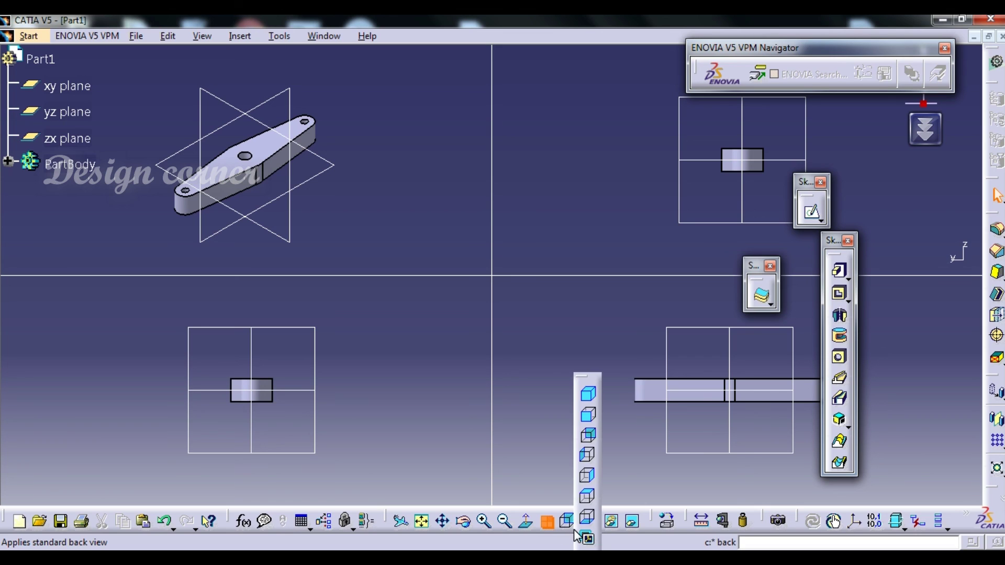
left_click(584, 465)
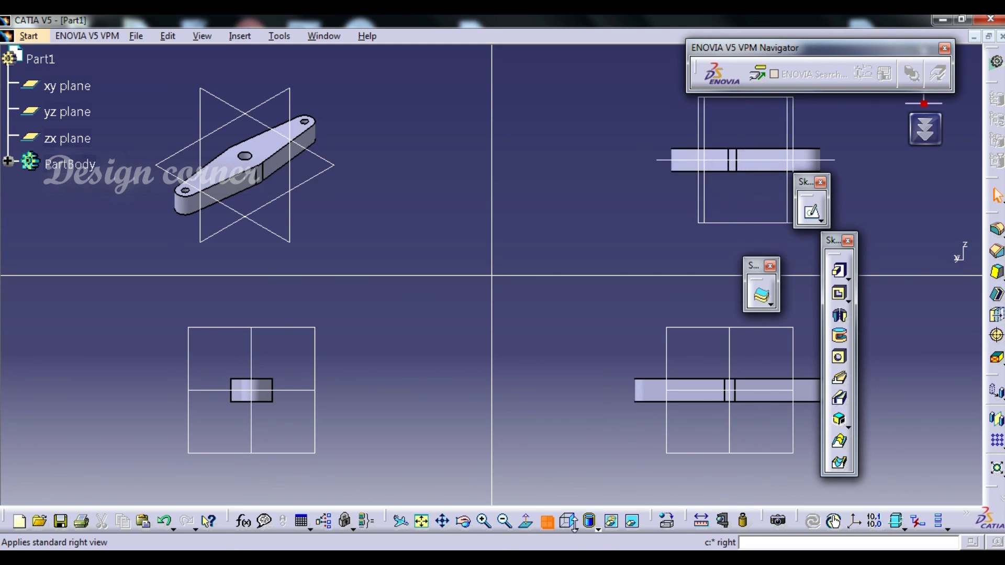
left_click(575, 529)
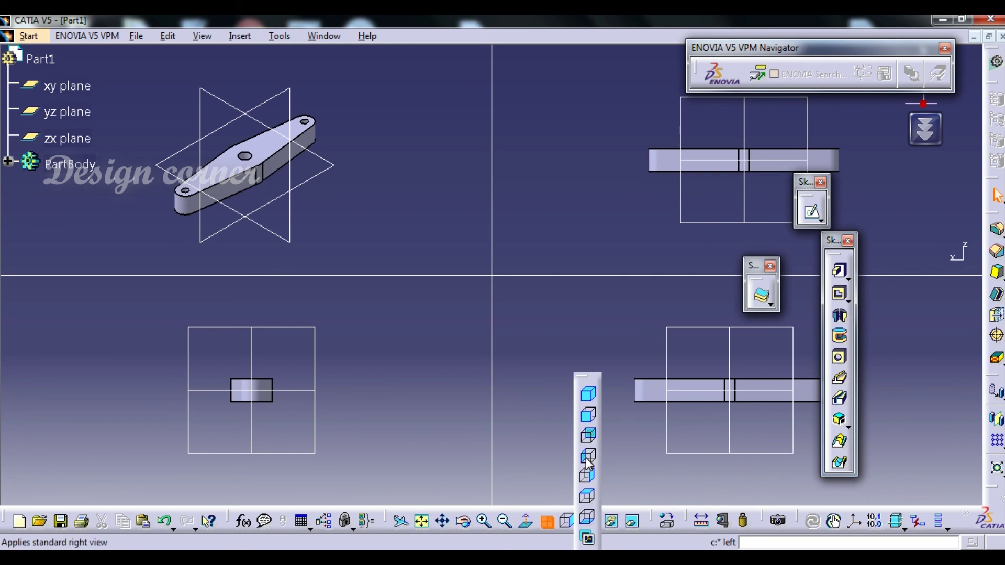
left_click(587, 463)
left_click(576, 529)
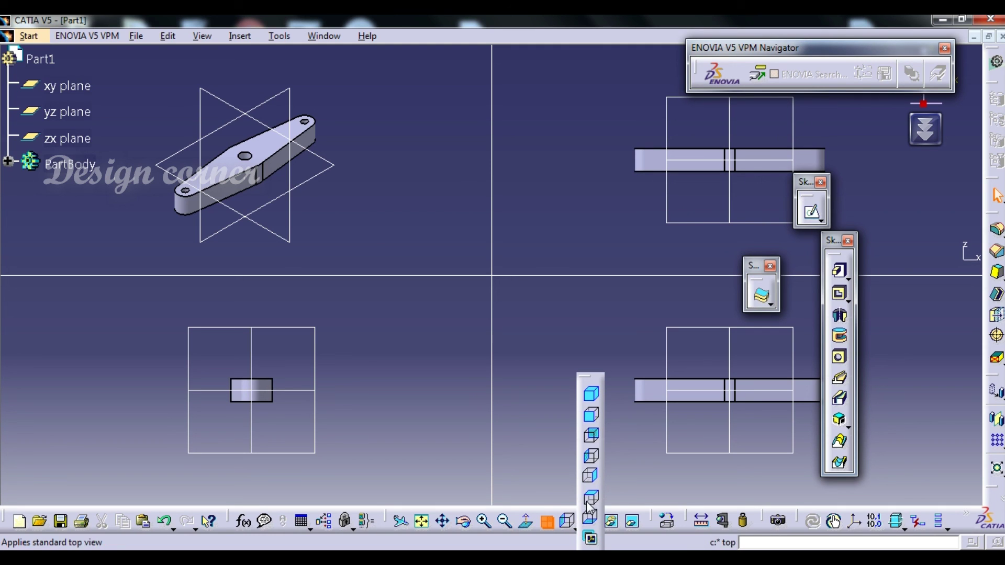
left_click(590, 516)
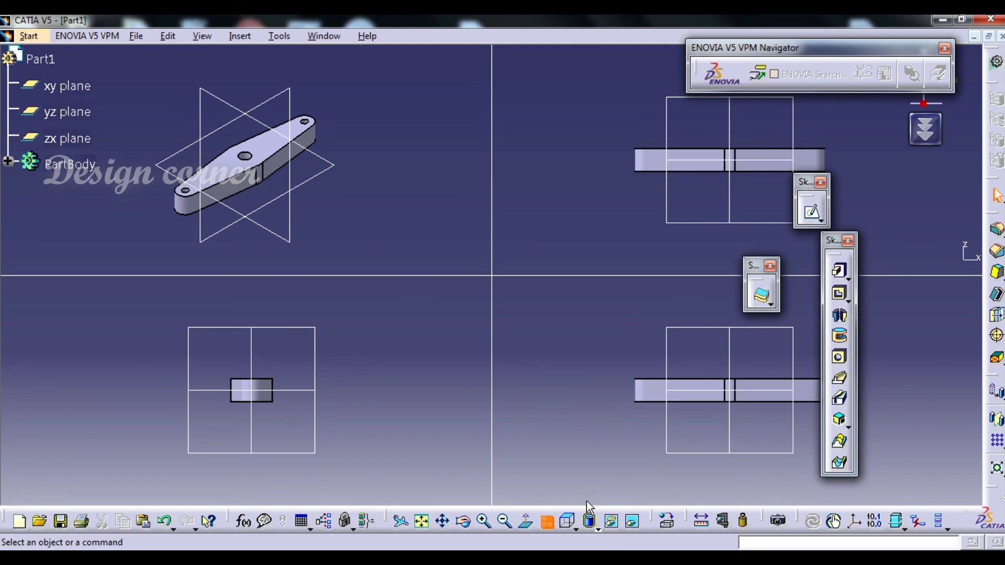
left_click(576, 526)
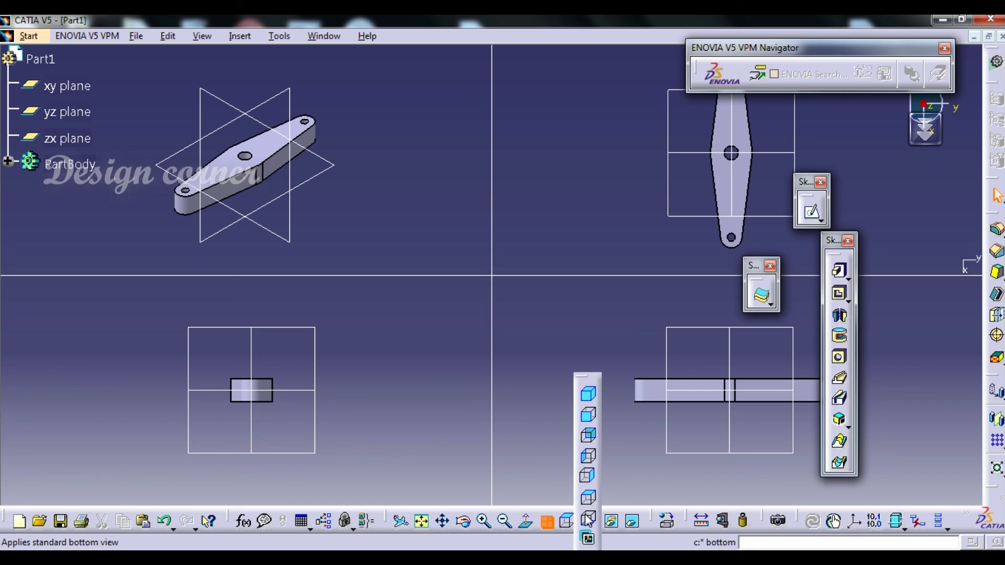
left_click(586, 528)
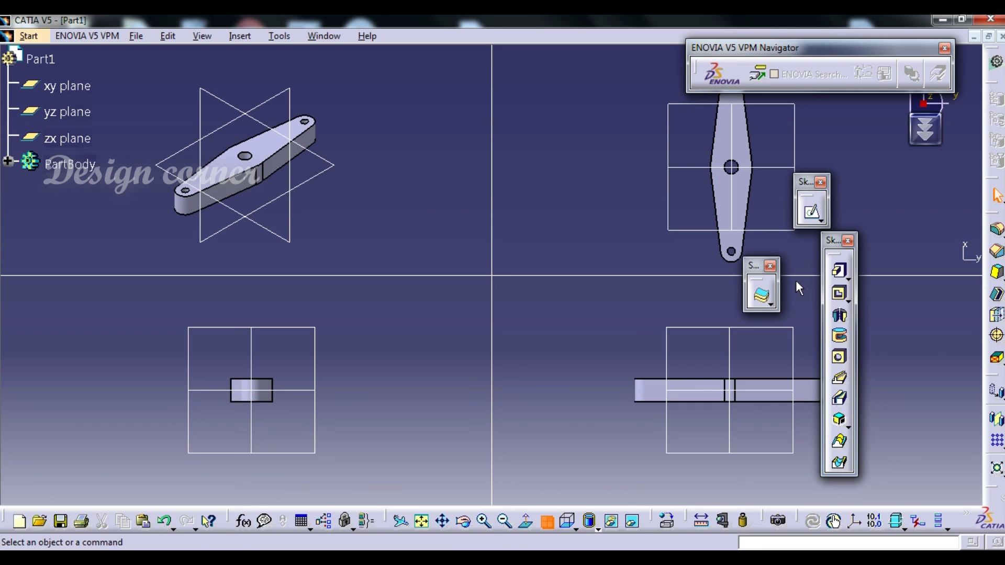
Return to the single-viewport display and rotate the link to examine its edges and lower face
left_click(546, 522)
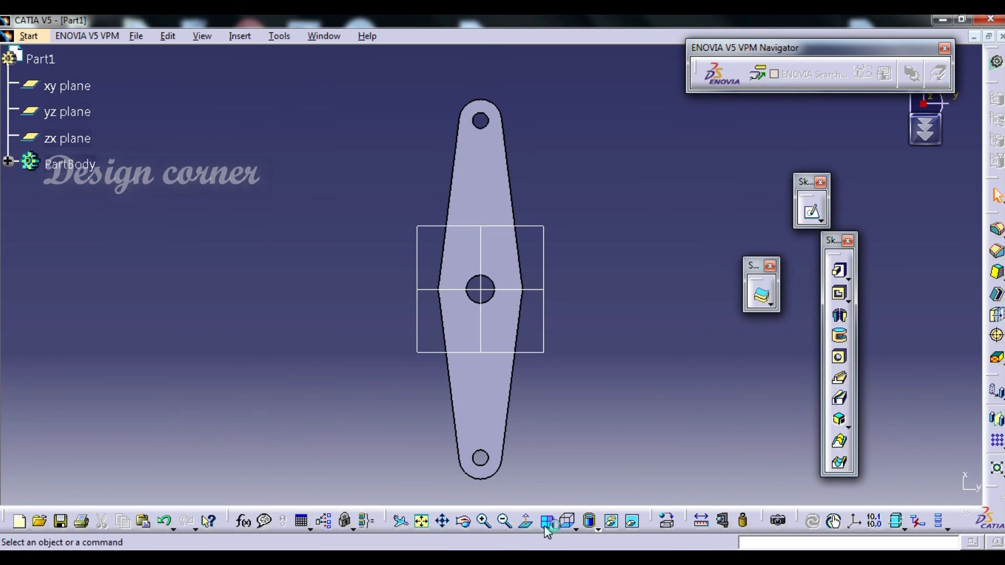
left_click(463, 521)
left_click_drag(493, 438, 357, 160)
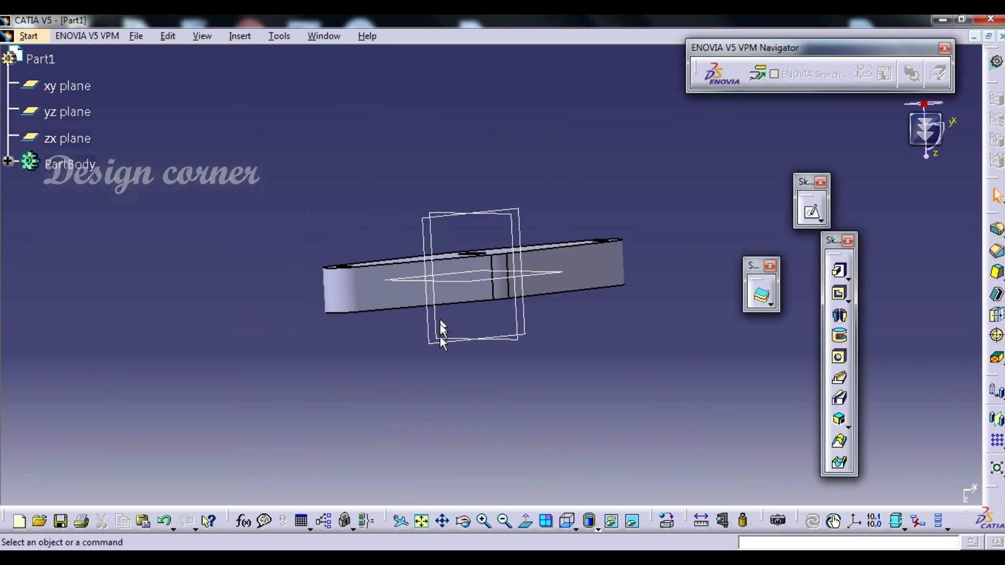
left_click(464, 522)
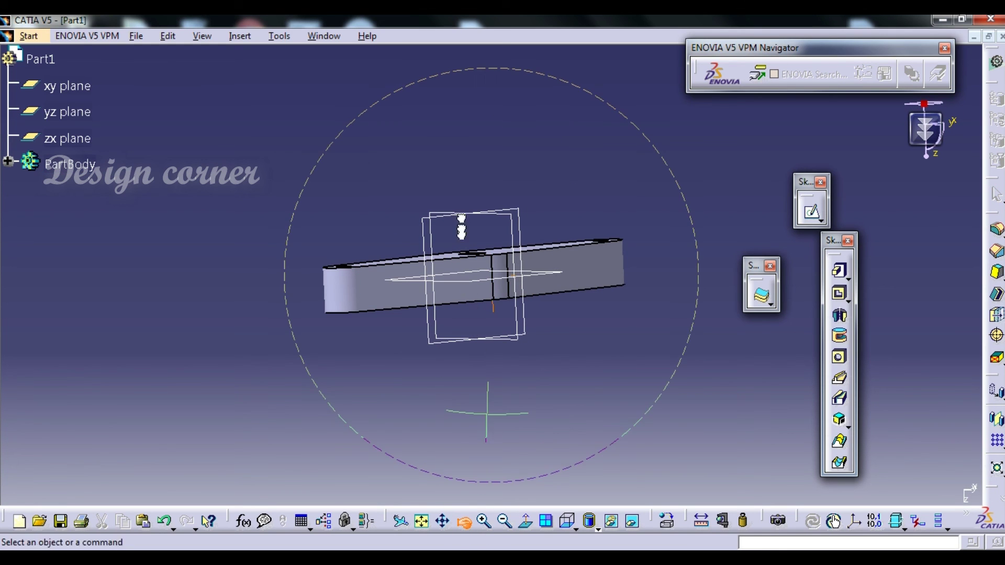
left_click_drag(487, 413, 469, 204)
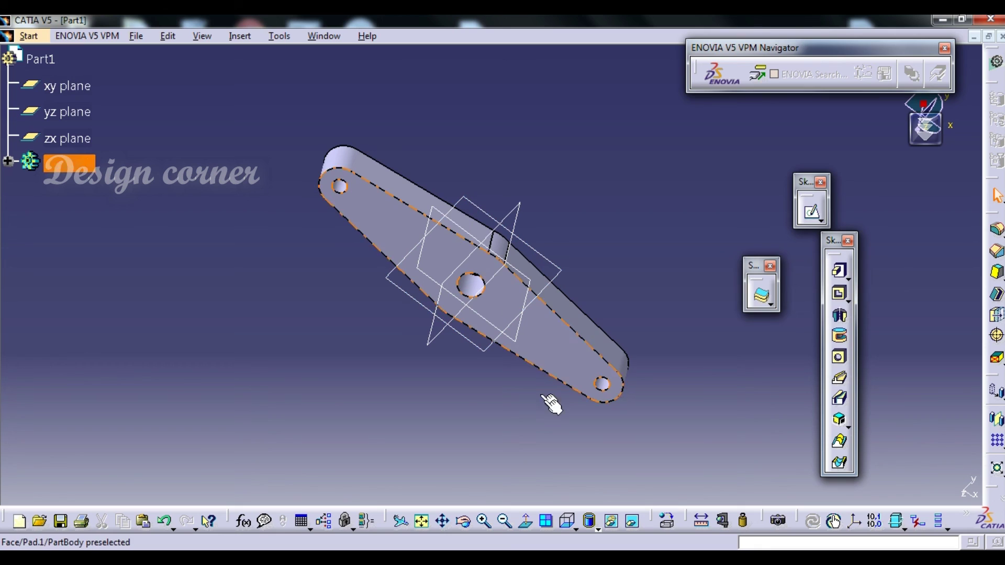